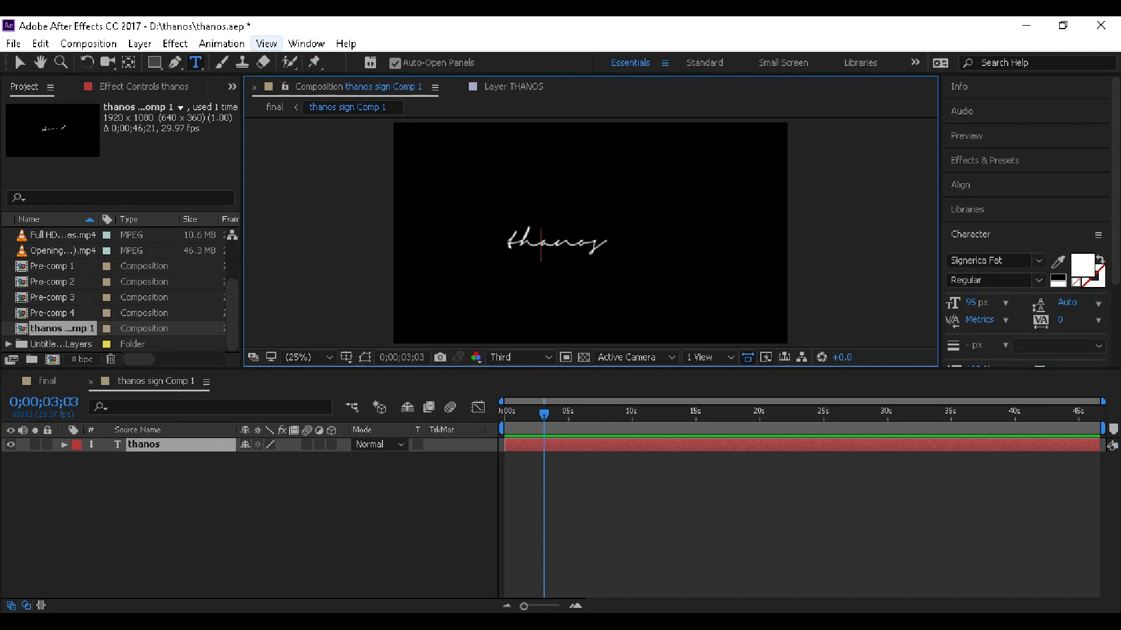
Step: Show the rulers and place one vertical and one horizontal guide crossing near the centre of the composition
left_click(266, 44)
left_click(268, 194)
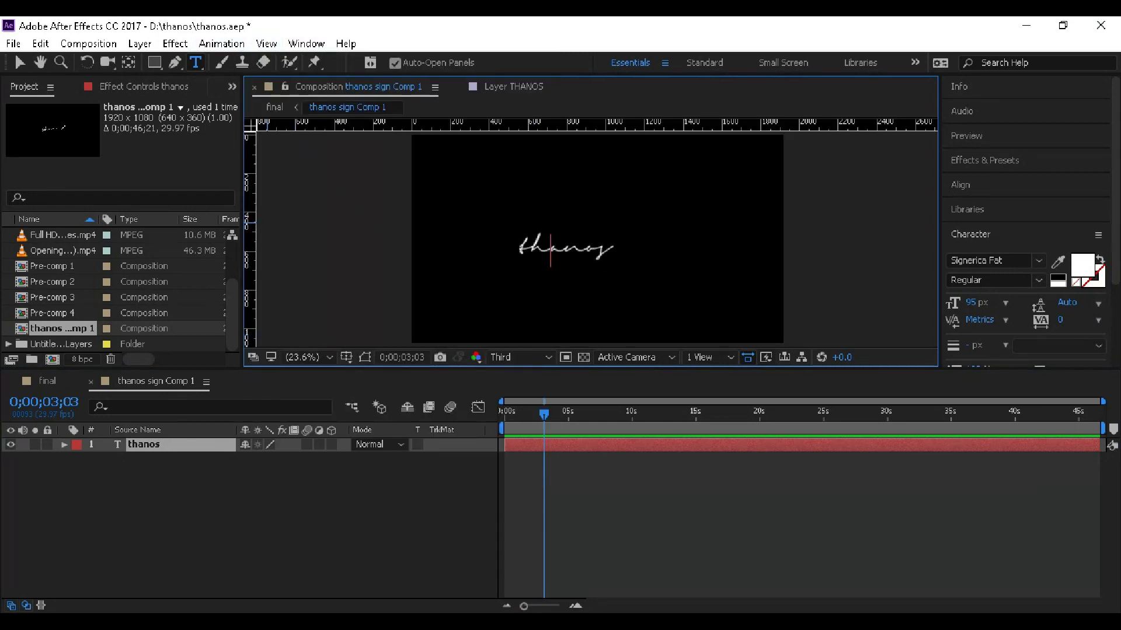
left_click_drag(250, 222, 510, 223)
left_click_drag(510, 292, 251, 292)
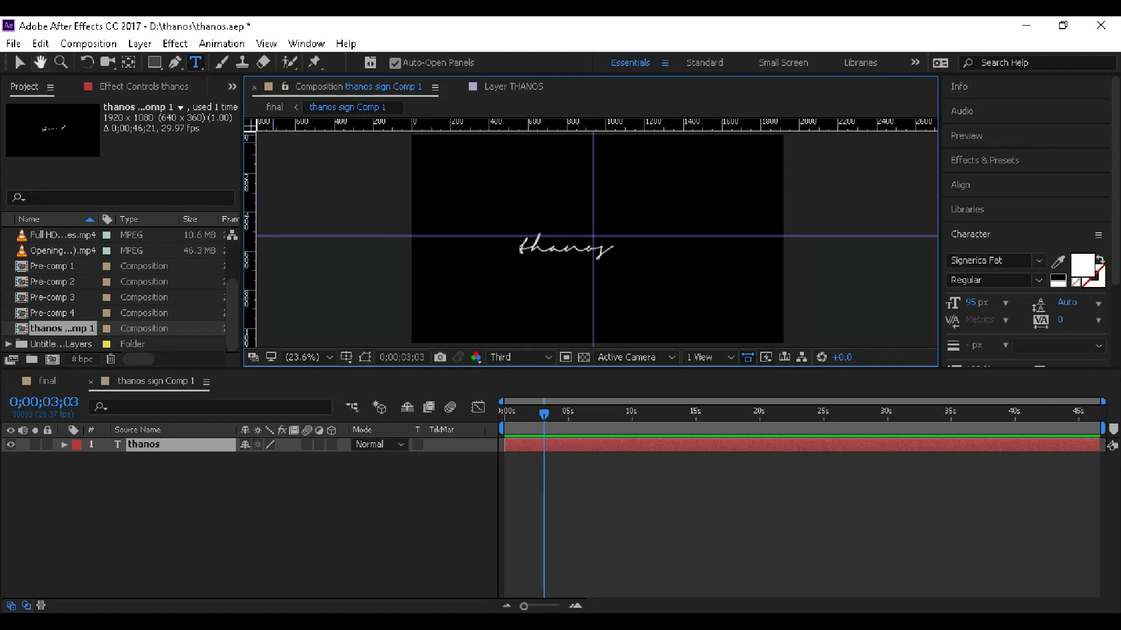
Step: Rotate the thanos text layer to -8° and move the text onto the intersection of the two guides
key("v")
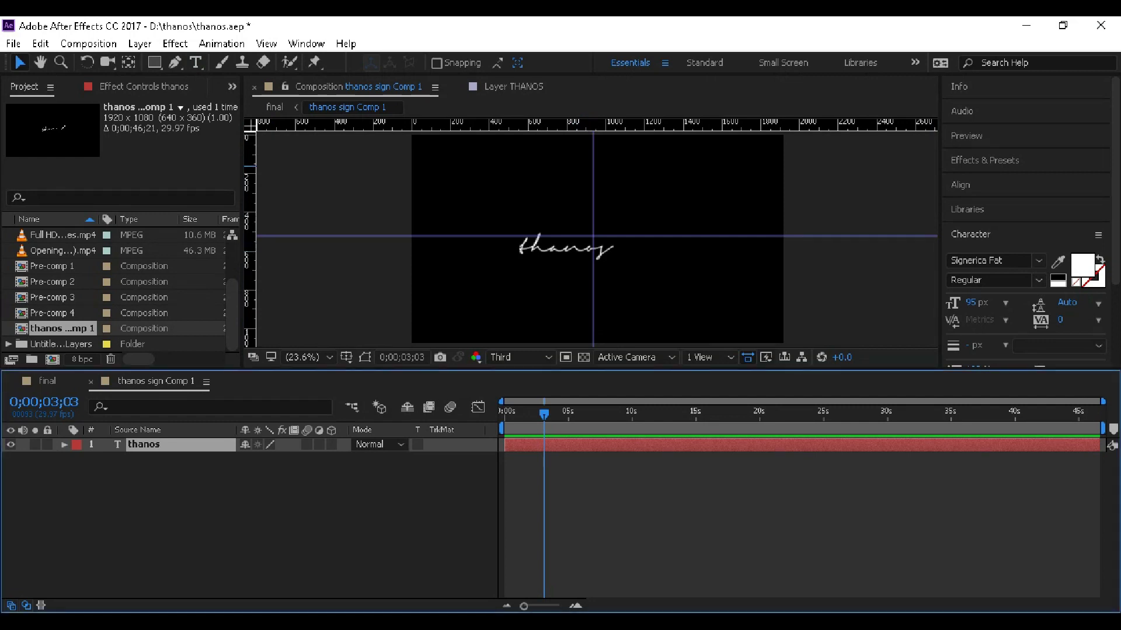
key("r")
left_click_drag(264, 458, 259, 459)
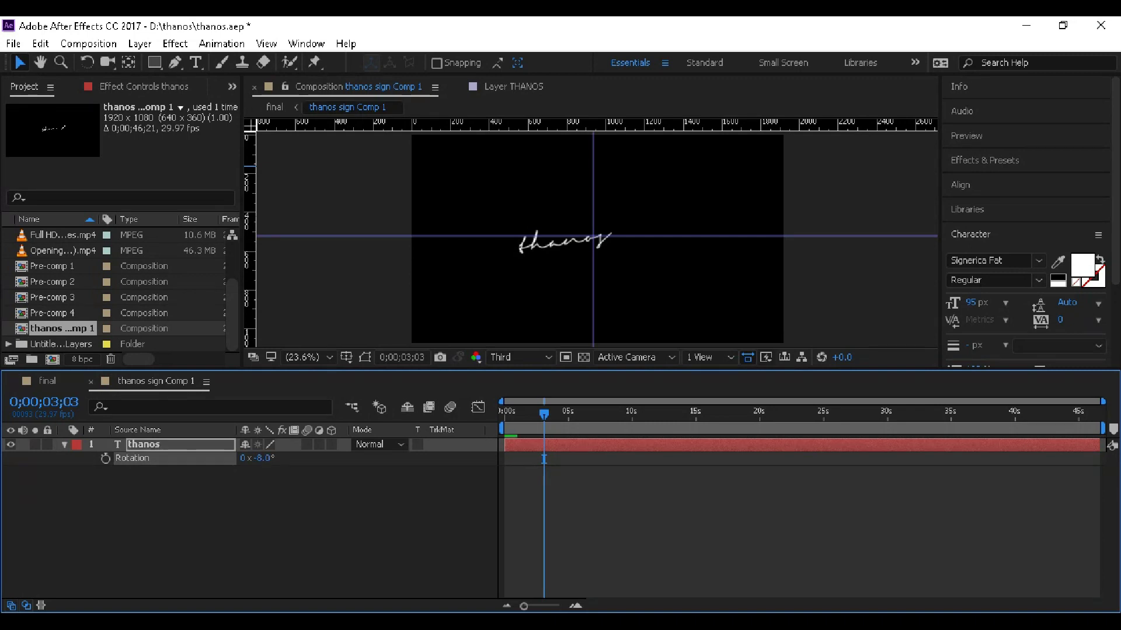
left_click_drag(563, 241, 600, 233)
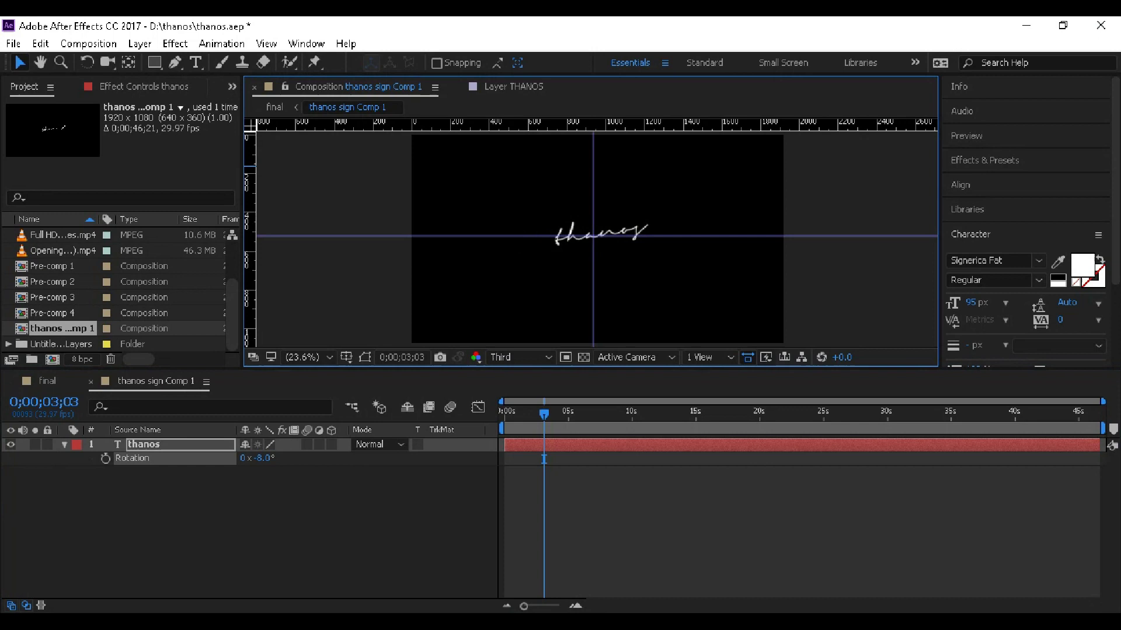
left_click(543, 459)
key("space")
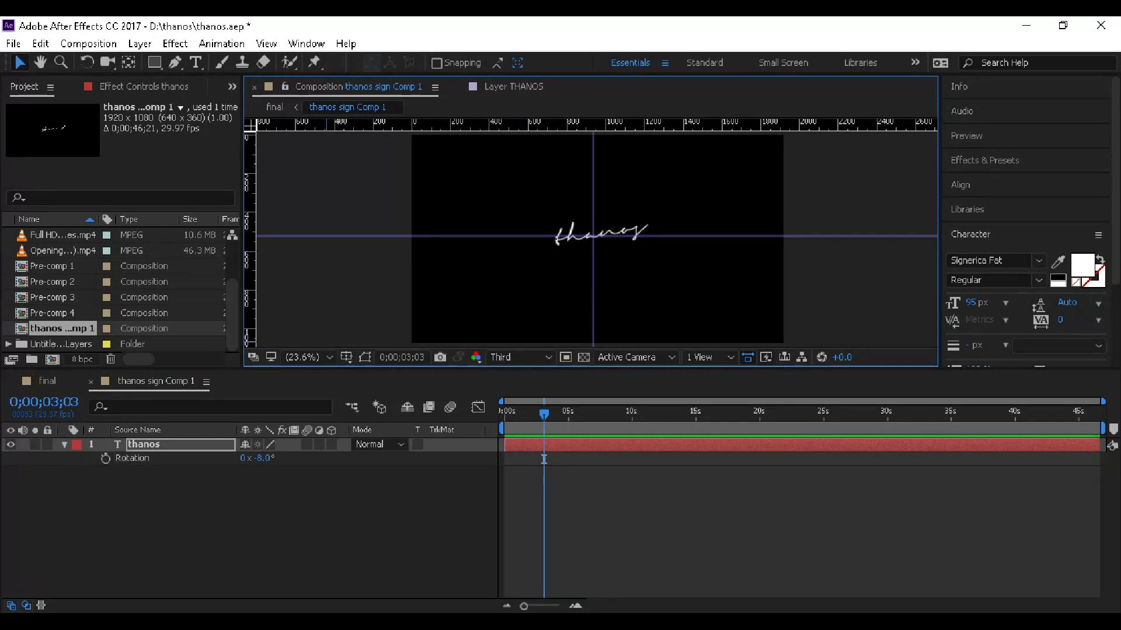
left_click(64, 444)
Step: Hide the rulers and remove both guides from the composition
left_click(266, 44)
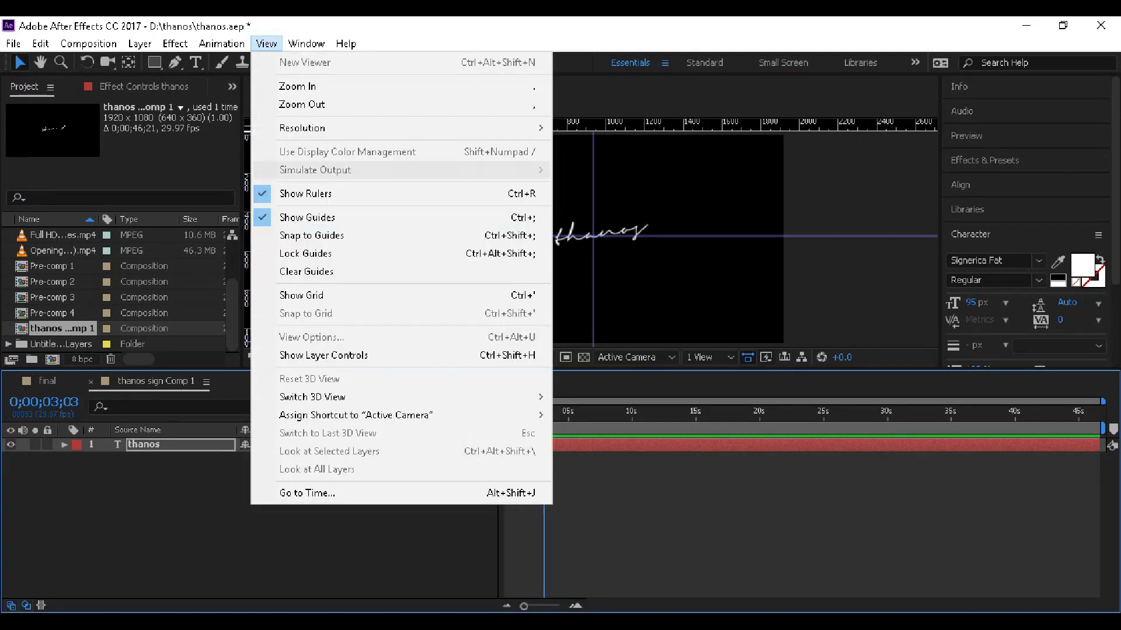
left_click(280, 193)
left_click_drag(586, 280, 244, 280)
left_click_drag(467, 230, 467, 117)
Step: Pick the Pen tool and set the composition preview to Full resolution at 100% magnification
scroll(607, 210, "up", 4)
scroll(607, 210, "down", 4)
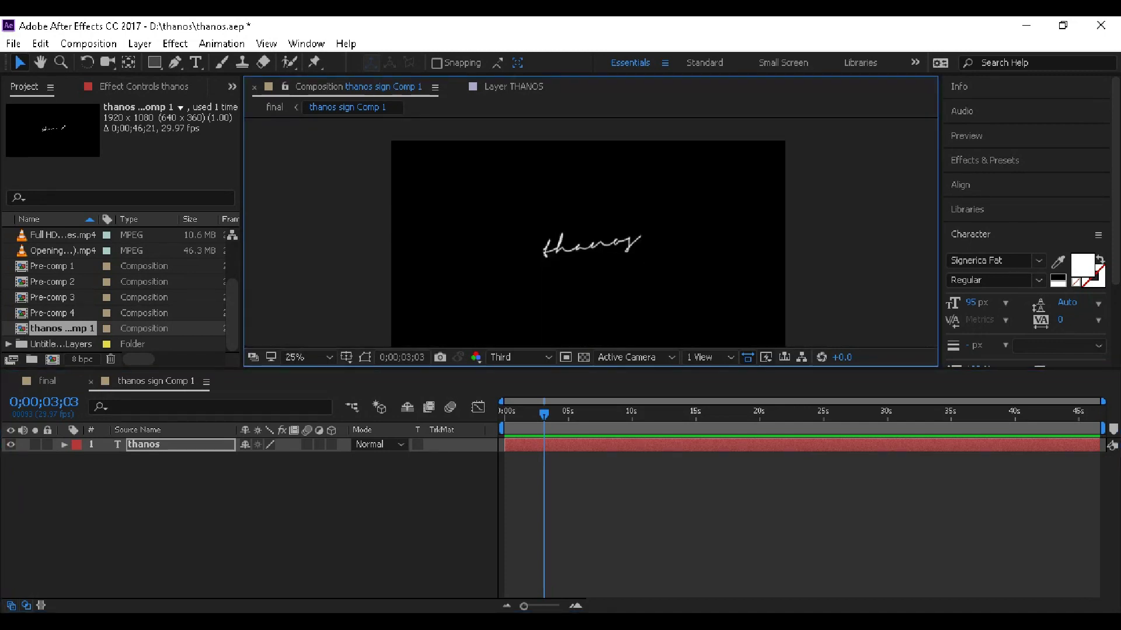
scroll(607, 210, "up", 2)
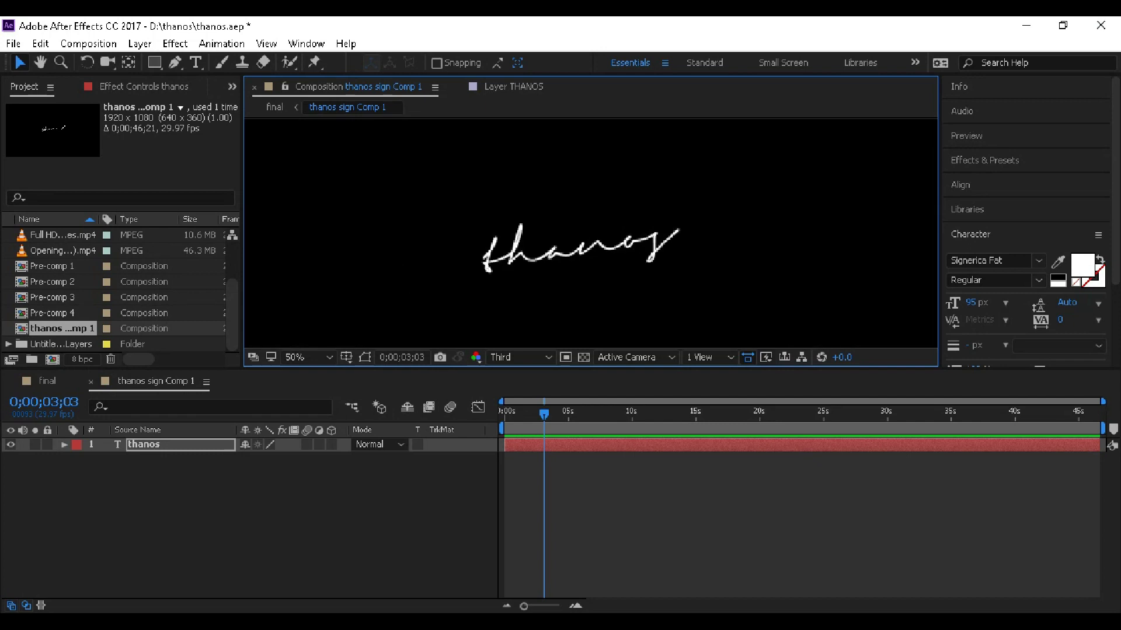
left_click(175, 62)
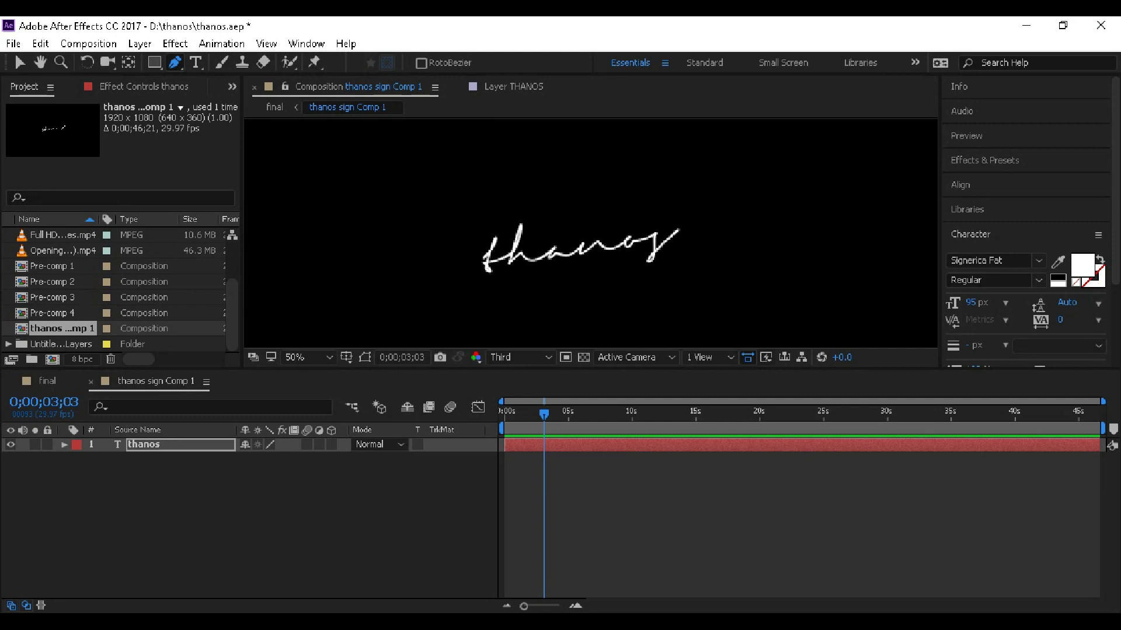
left_click(518, 358)
left_click(514, 395)
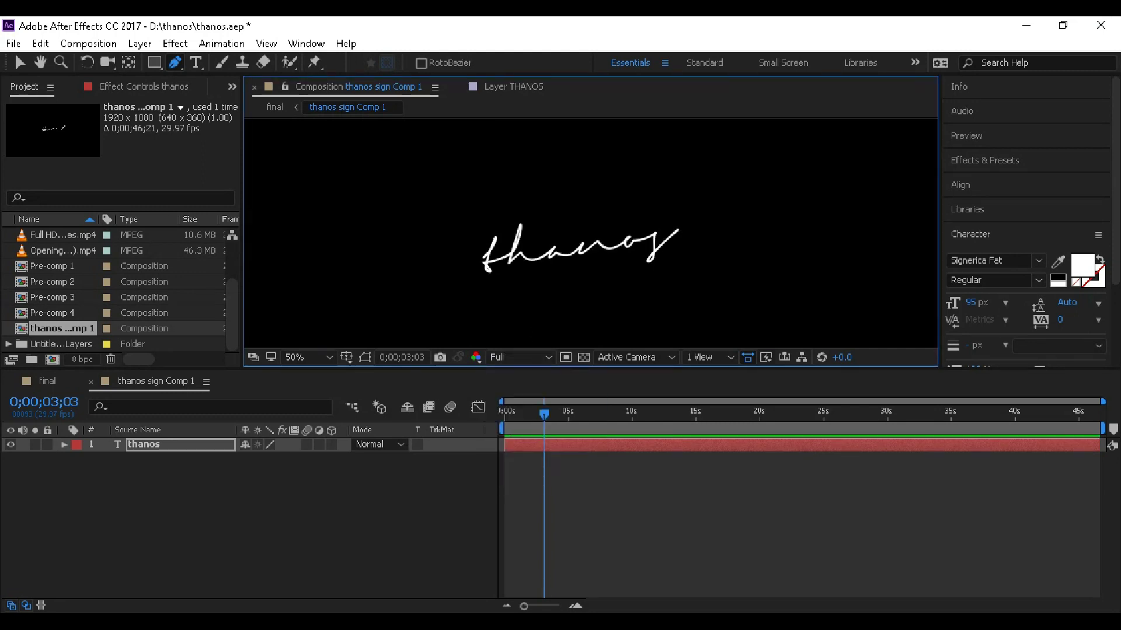
left_click(306, 357)
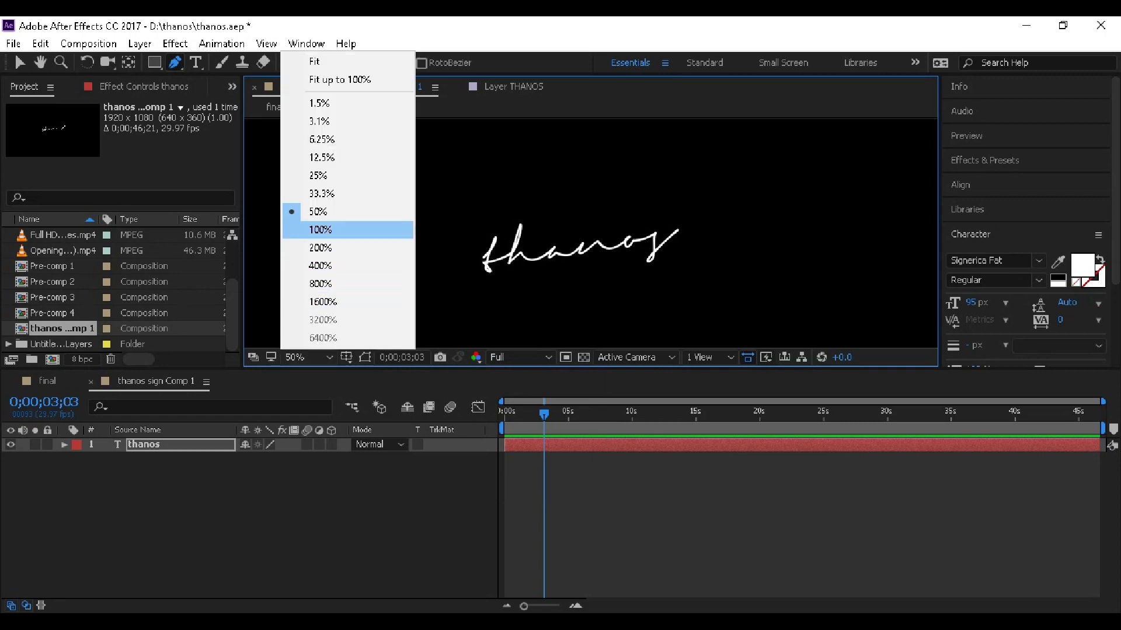
left_click(320, 230)
Step: Start a mask path on the thanos text layer, tracing the letter t from its left end over the top to its foot
left_click(369, 286)
mouse_move(407, 238)
left_mouse_down()
mouse_move(419, 206)
mouse_move(411, 229)
left_mouse_up()
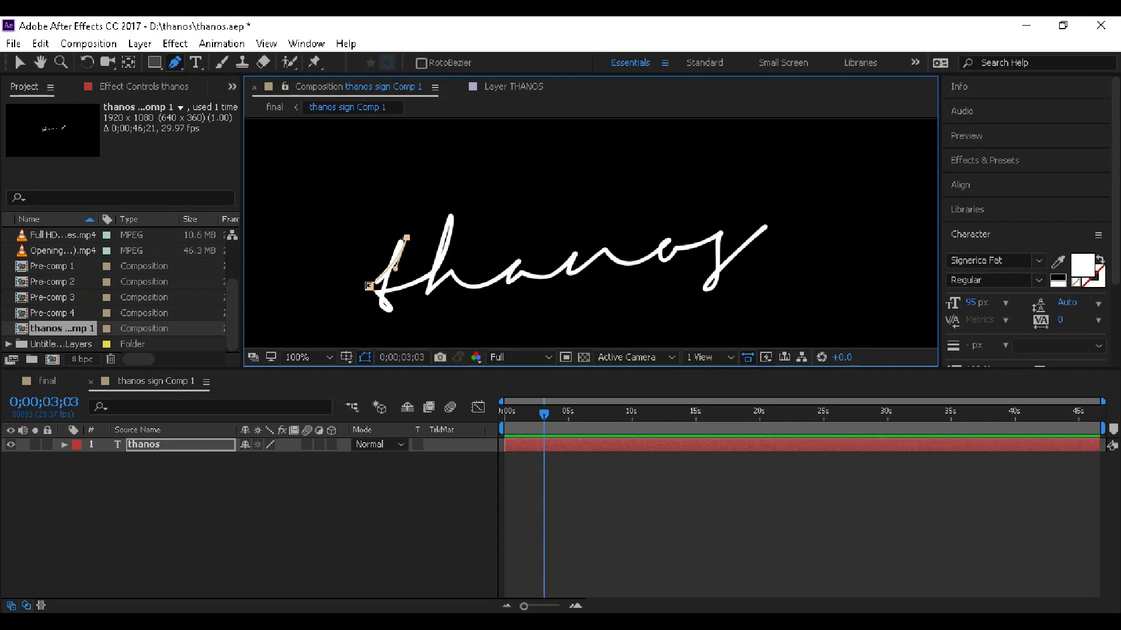
left_click_drag(380, 308, 406, 310)
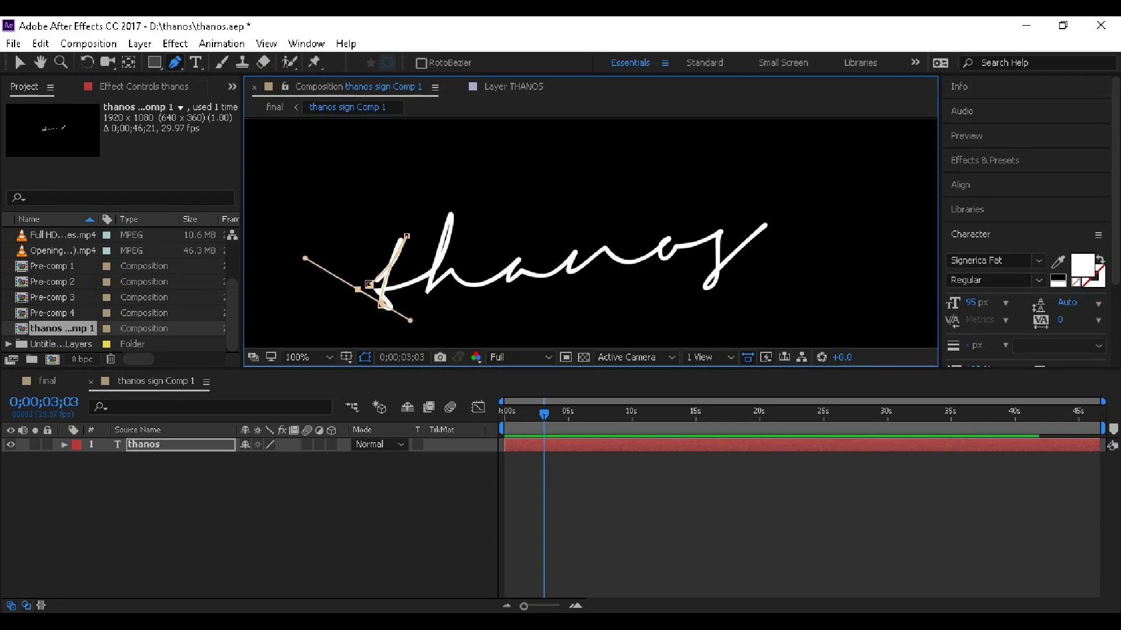
key("ctrl+z")
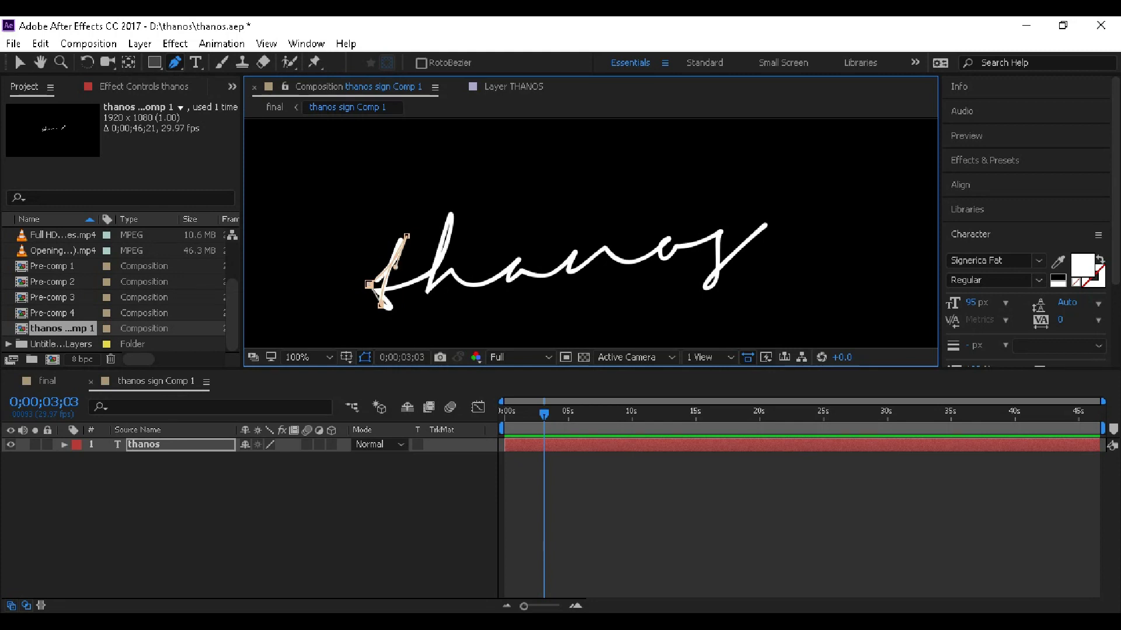
scroll(387, 281, "up", 3)
scroll(498, 245, "down", 3)
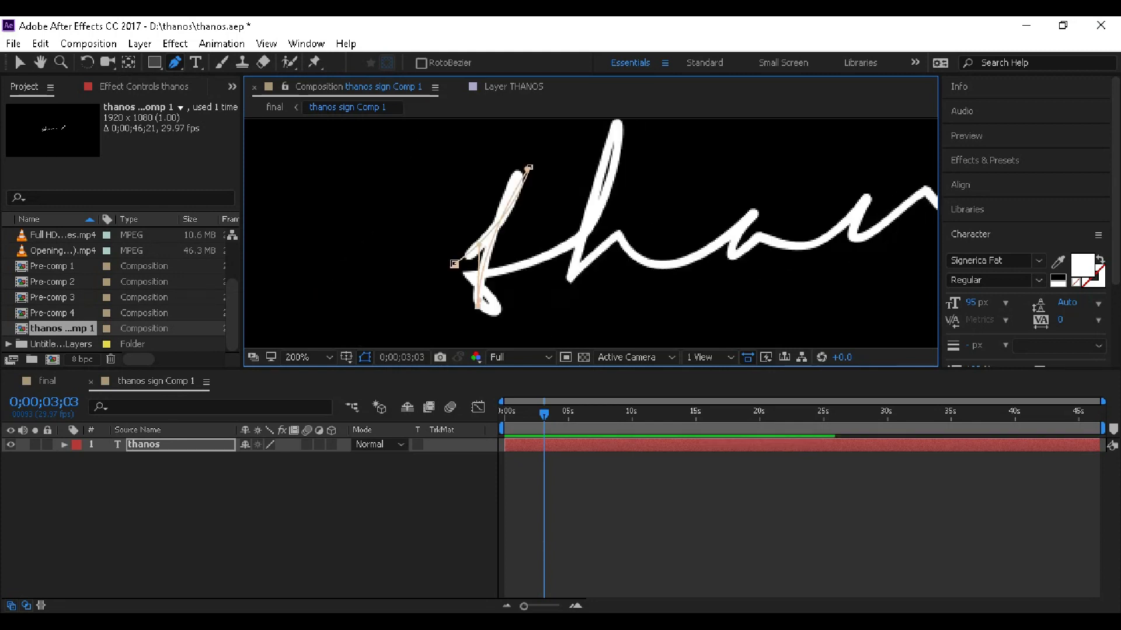
scroll(465, 269, "up", 3)
left_click_drag(424, 240, 331, 232)
key("ctrl+z")
left_click_drag(419, 224, 353, 170)
key("ctrl+z")
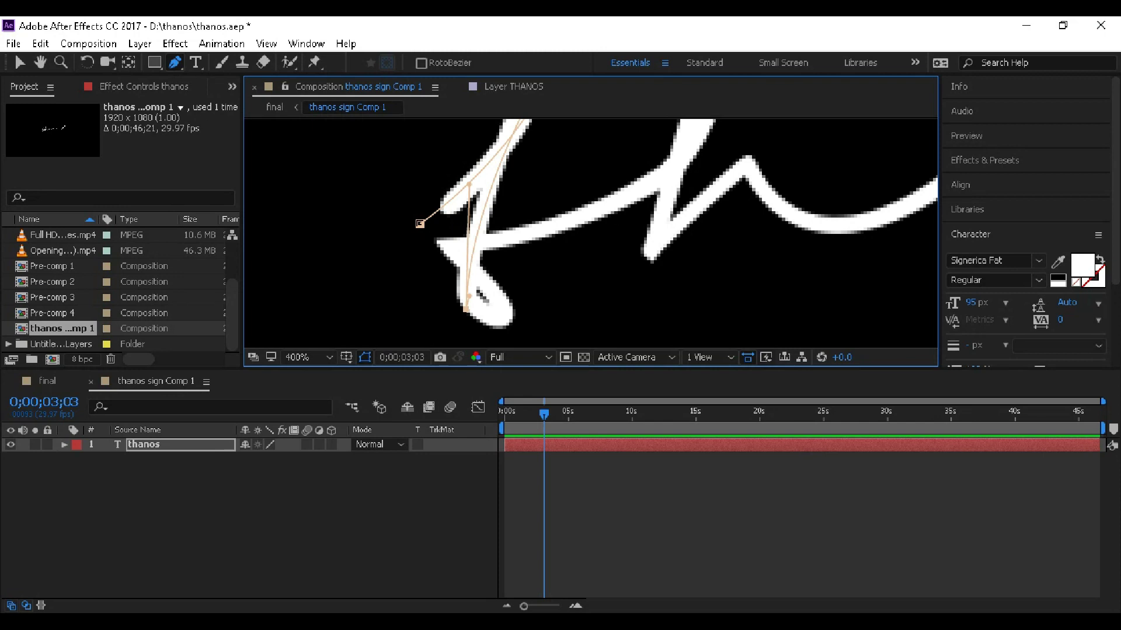
Step: Continue the mask path around the small loop at the foot of the t and out past its crossbar's left end
left_click_drag(489, 286, 446, 245)
left_click_drag(533, 328, 508, 310)
key("ctrl+z")
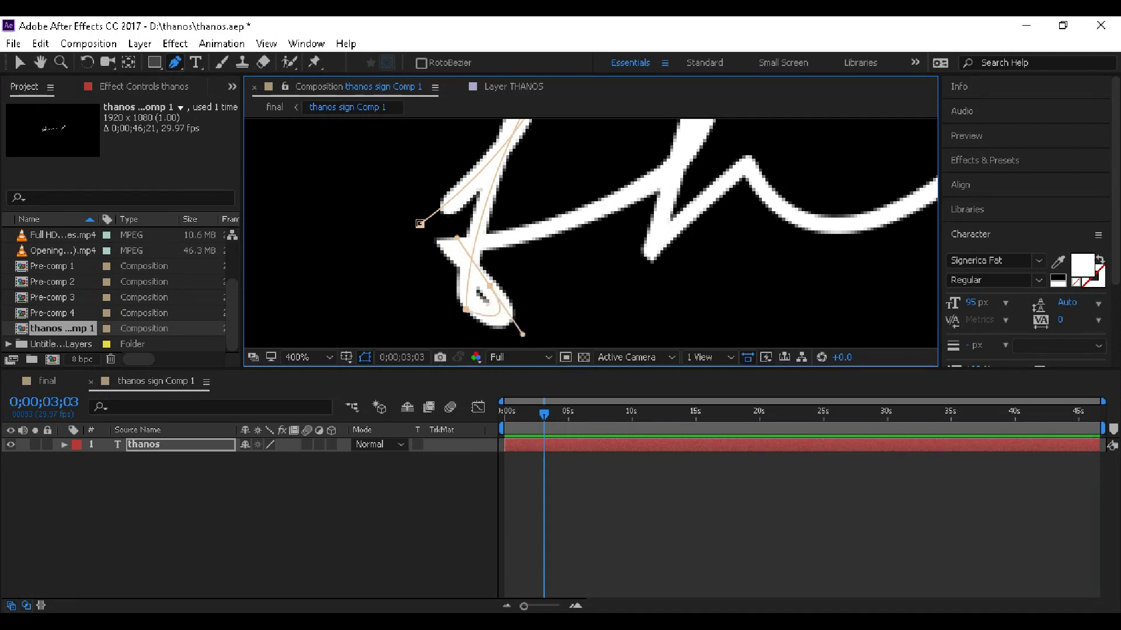
mouse_move(383, 238)
left_mouse_down()
mouse_move(325, 233)
mouse_move(318, 250)
mouse_move(320, 260)
mouse_move(383, 235)
left_mouse_up()
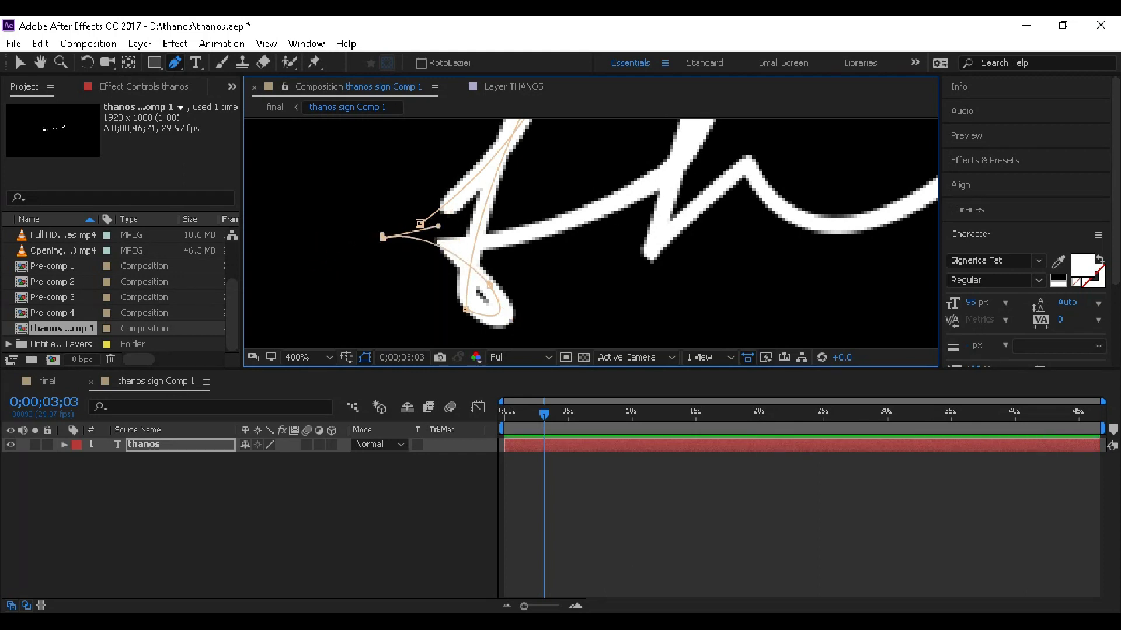
Step: Extend the mask path along the t's crossbar with a curved segment up to the top of the h
scroll(859, 167, "up", 1)
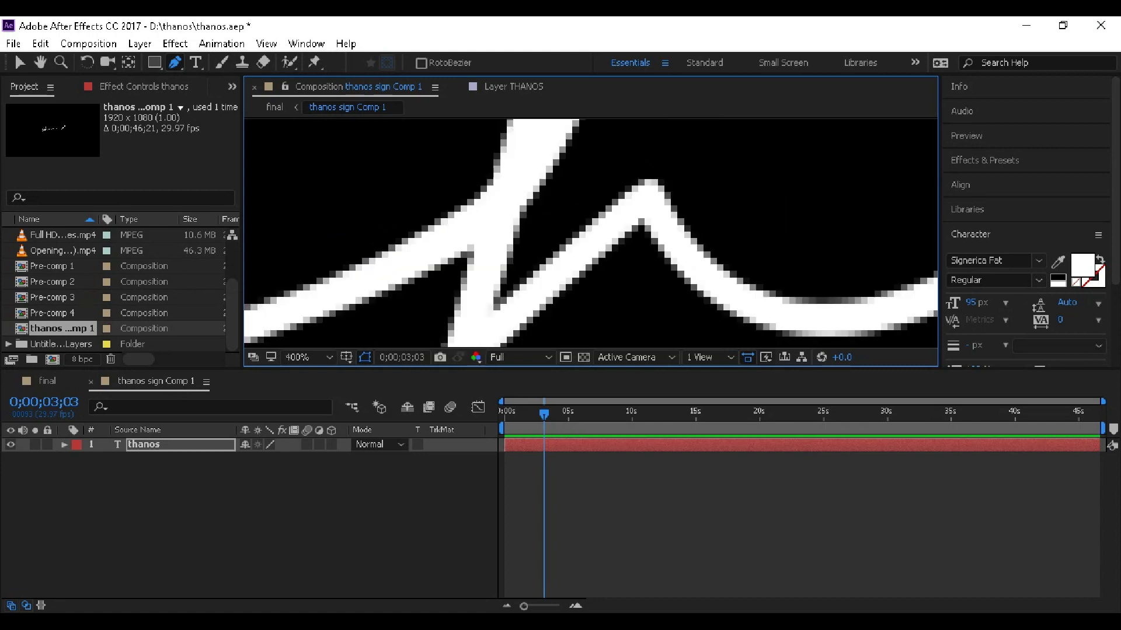
scroll(508, 257, "down", 3)
scroll(508, 257, "up", 3)
scroll(514, 281, "down", 6)
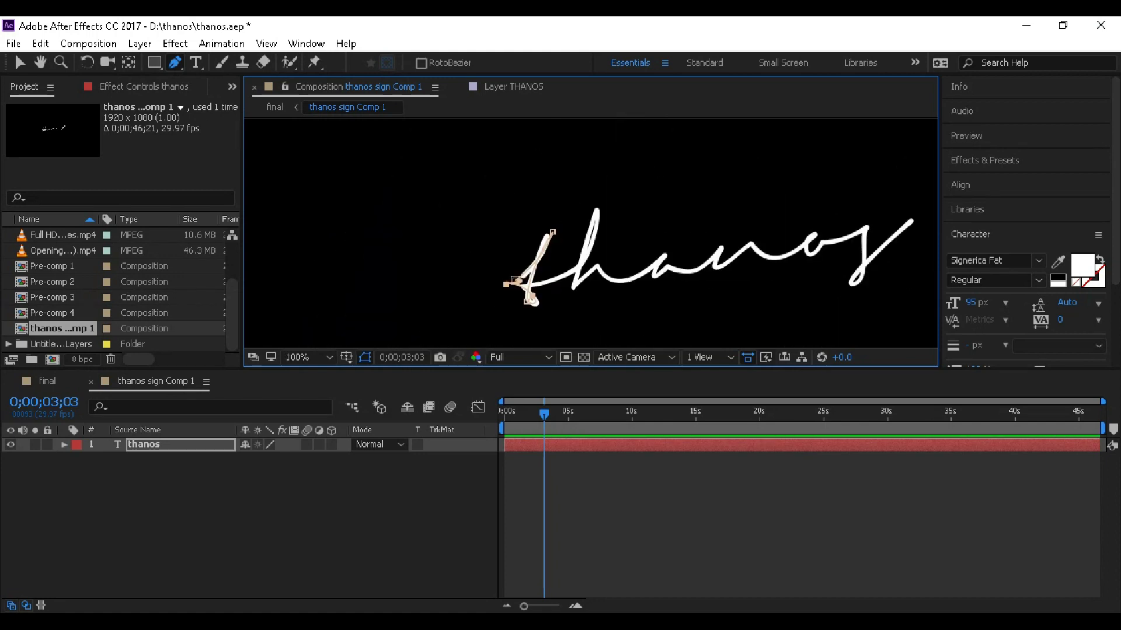
left_click_drag(597, 209, 596, 184)
scroll(633, 356, "down", 2)
Step: Trace the mask path down the stem of the h to its base and back up to the peak of its arch
left_click(307, 357)
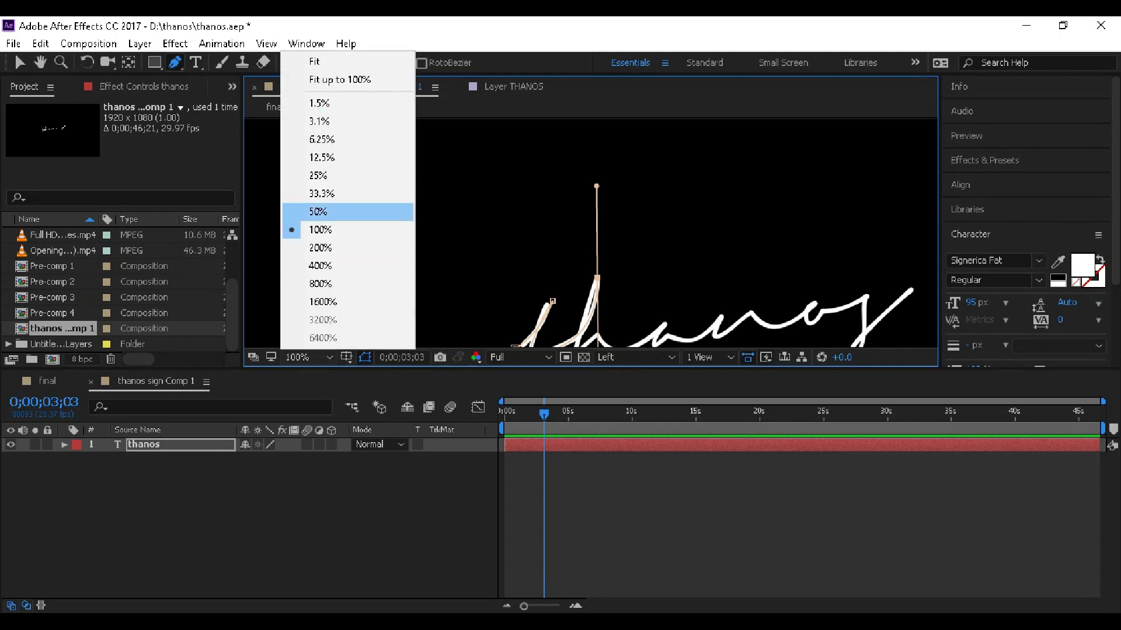
left_click(340, 80)
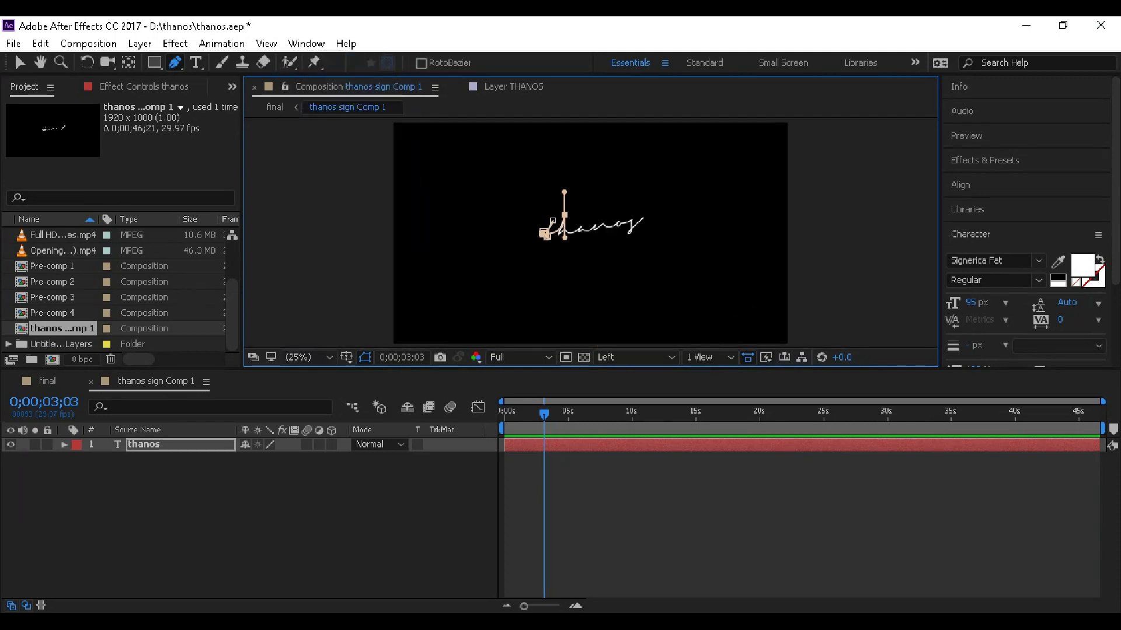
left_click(306, 357)
left_click(318, 230)
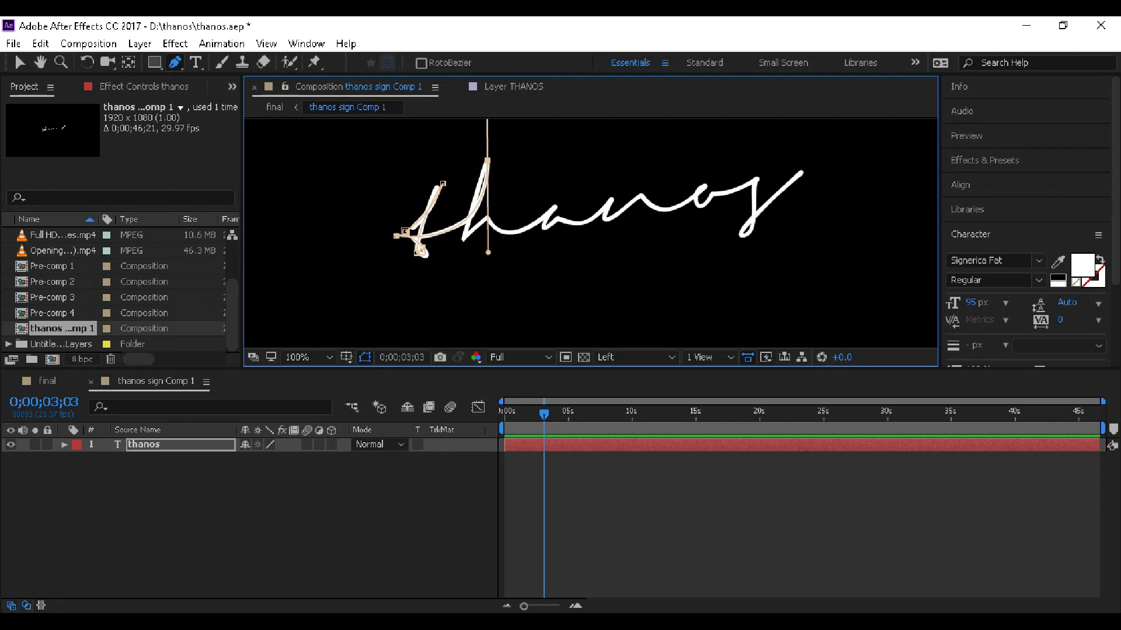
scroll(501, 157, "up", 1)
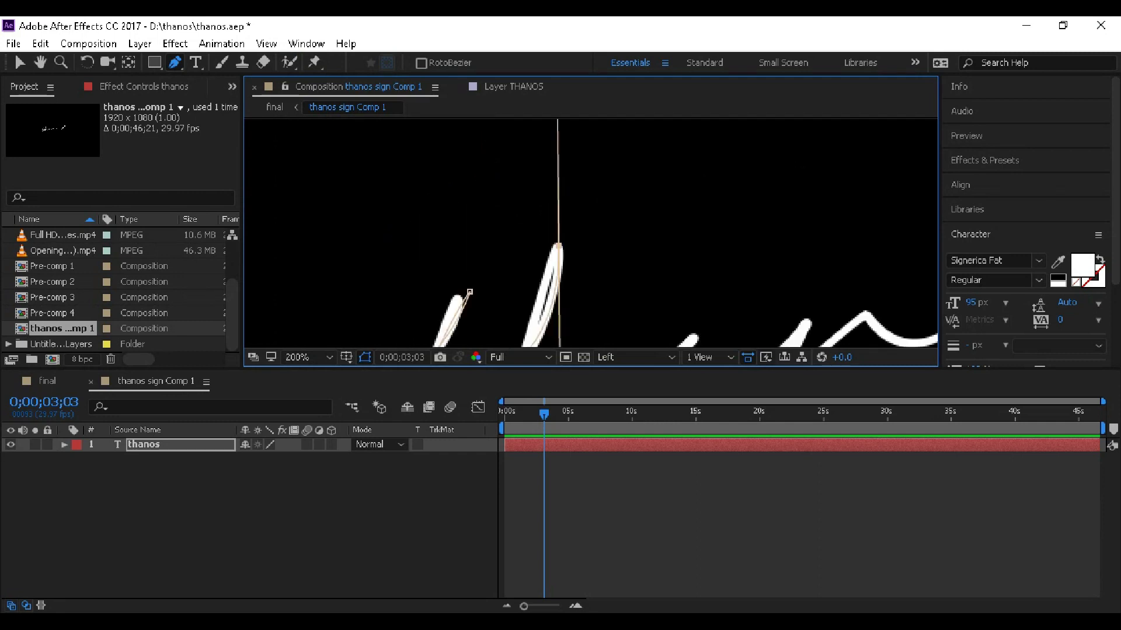
scroll(499, 161, "down", 1)
left_click_drag(573, 147, 580, 233)
left_click_drag(550, 316, 550, 328)
key("ctrl+z")
key("space")
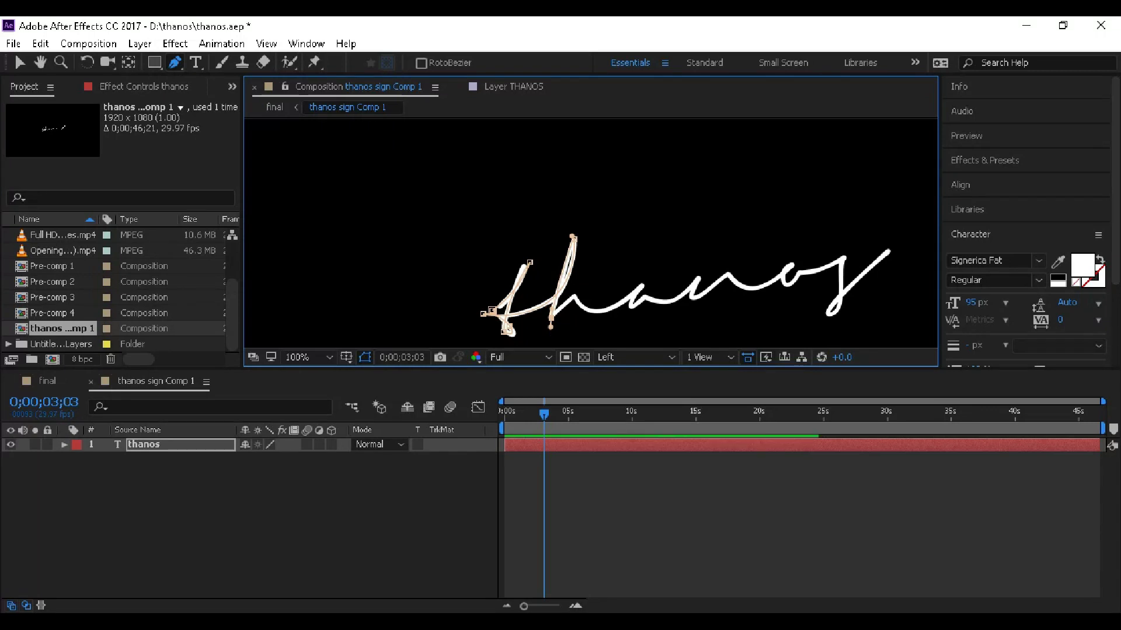
left_click_drag(576, 296, 585, 290)
key("space")
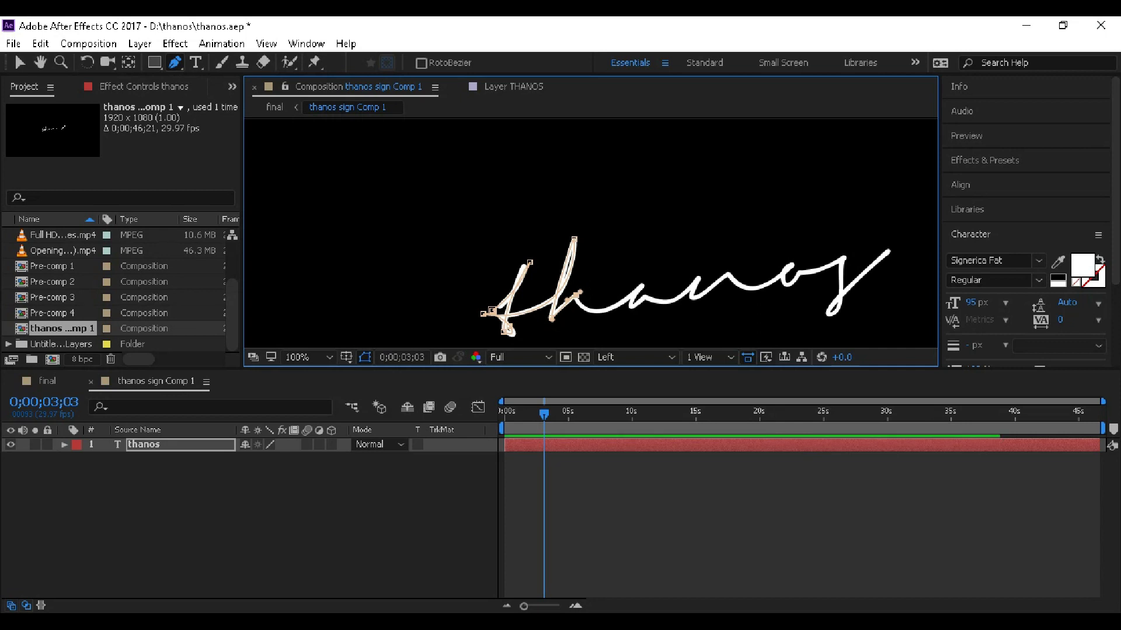
Step: Continue the mask path with curved points over the letters a and n up to the n's second peak
mouse_move(643, 281)
left_mouse_down()
mouse_move(701, 233)
mouse_move(690, 224)
mouse_move(638, 310)
mouse_move(653, 293)
left_mouse_up()
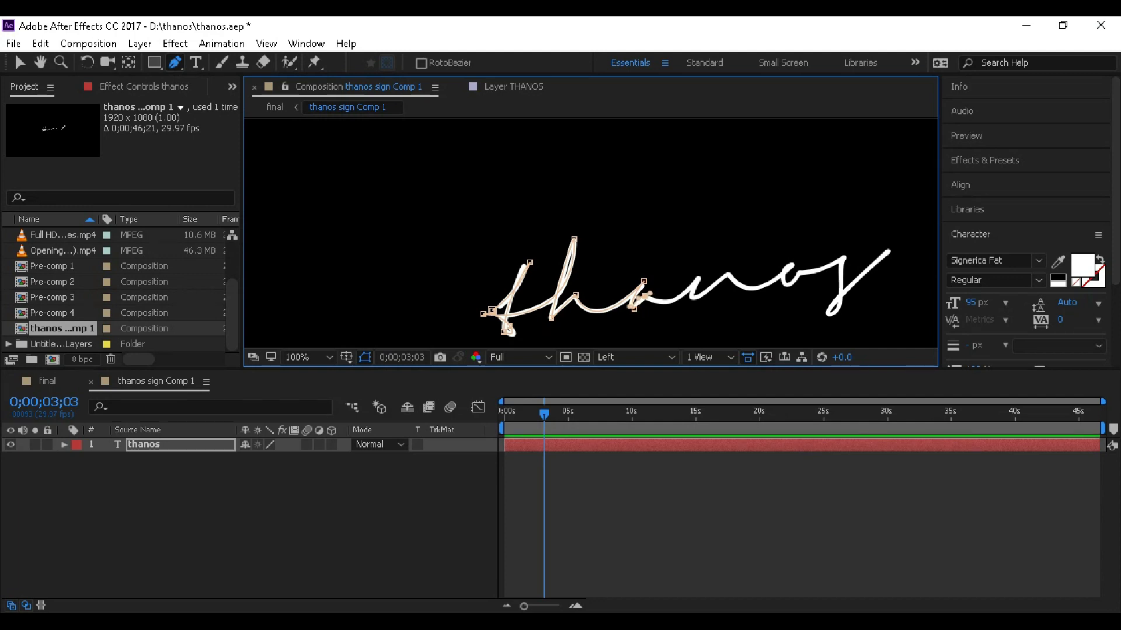
left_click_drag(700, 273, 700, 304)
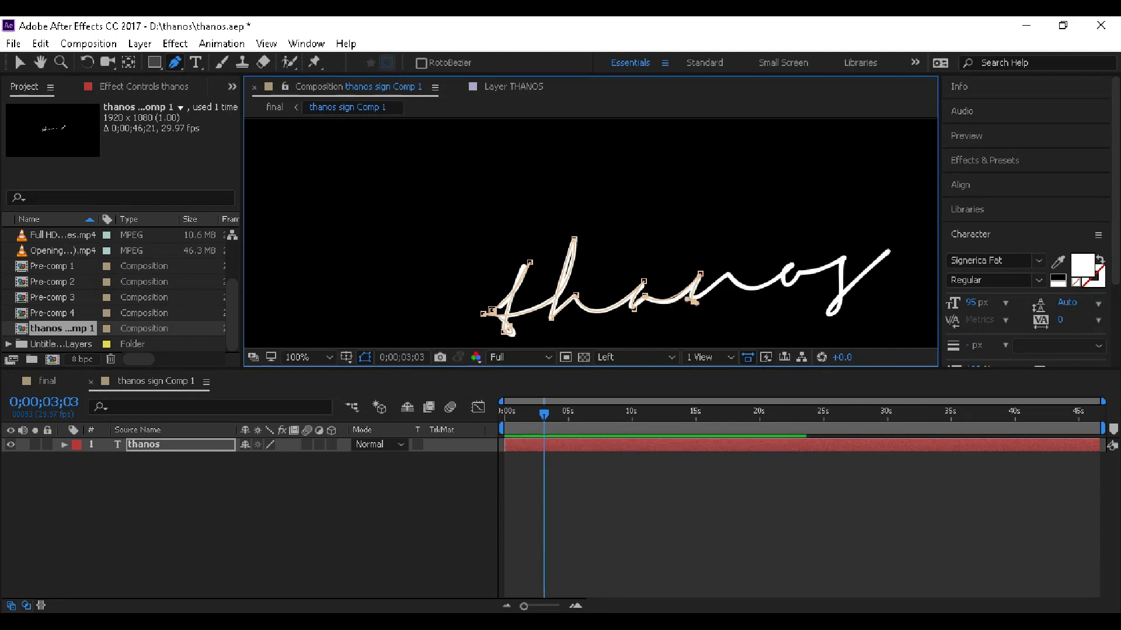
left_click(730, 272)
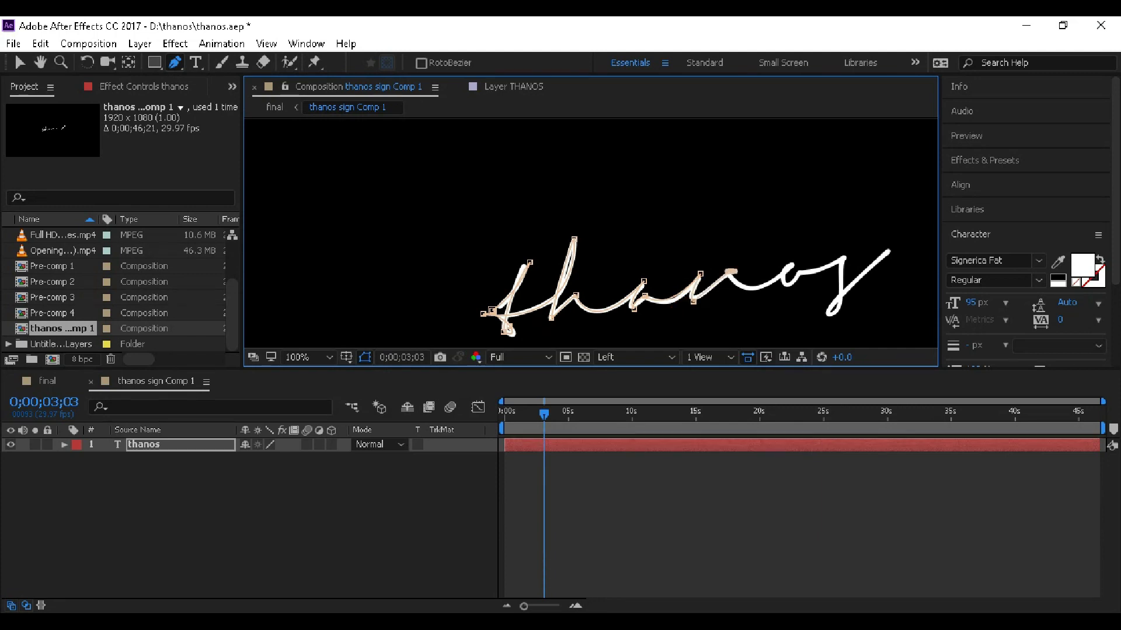
Step: Trace the mask path around the letter o, adding points at its top, base and right side
left_click_drag(789, 264, 818, 243)
key("ctrl+z")
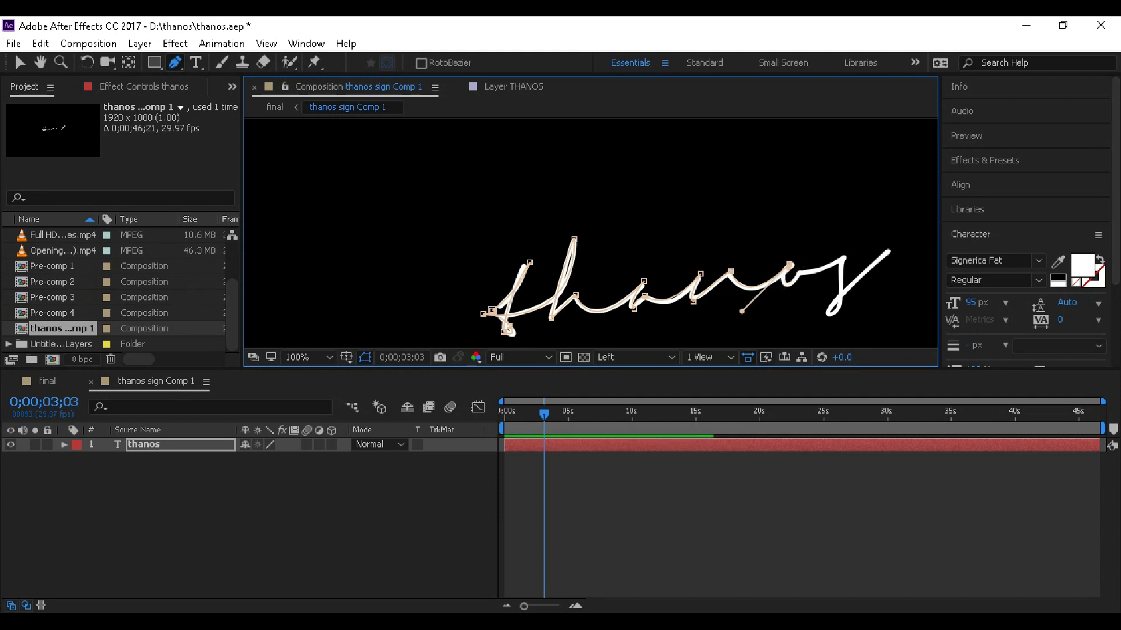
left_click_drag(790, 284, 797, 252)
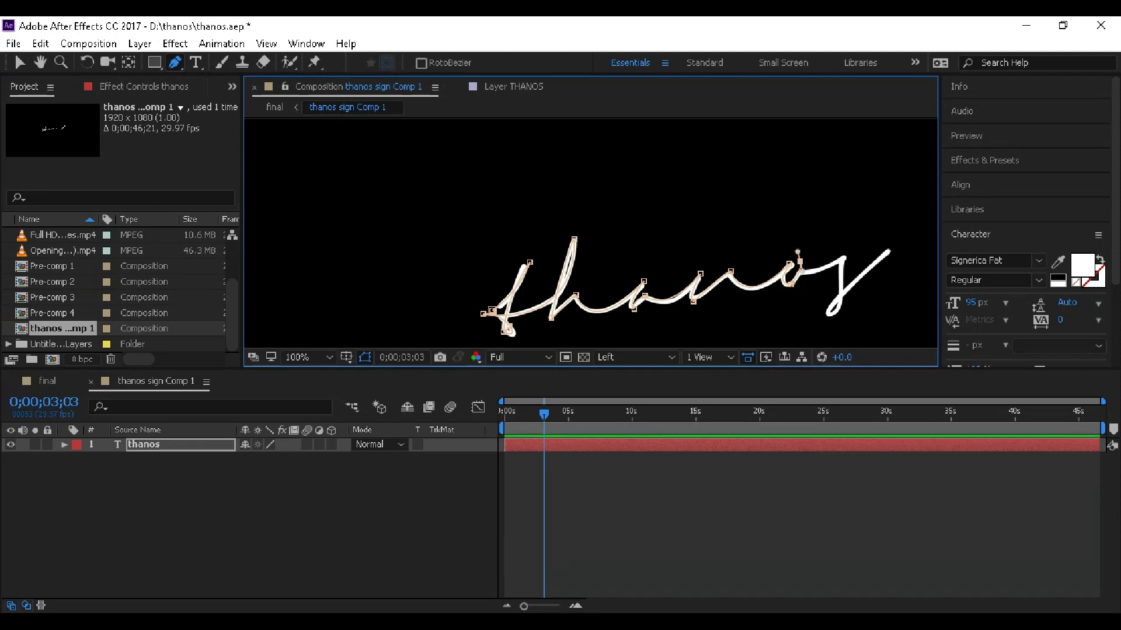
key("ctrl+z")
left_click_drag(799, 270, 801, 258)
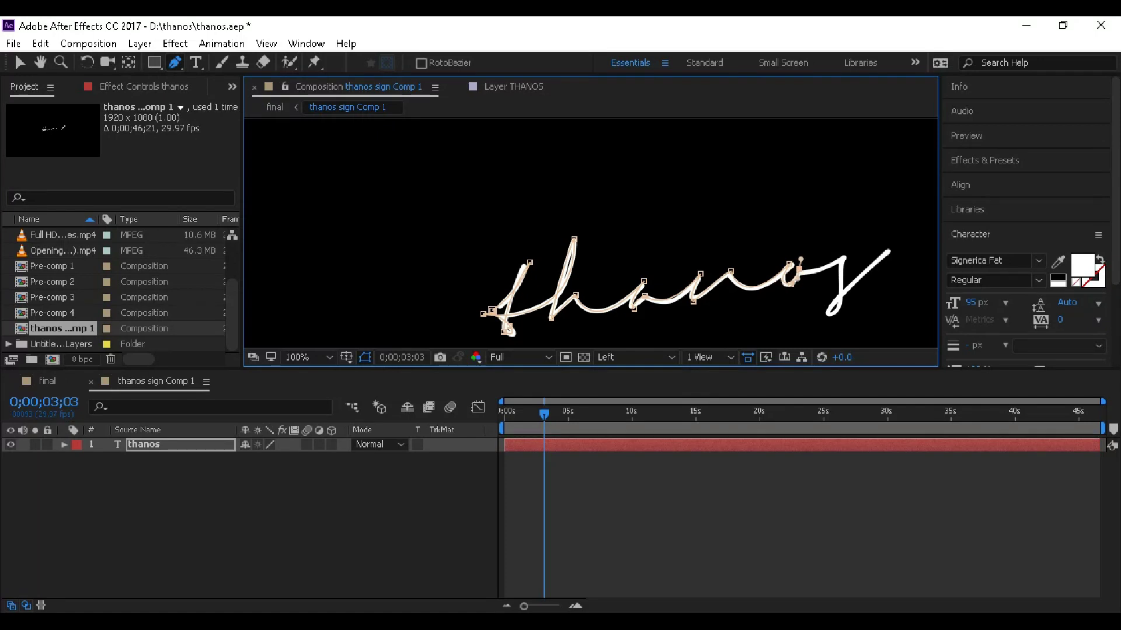
Step: Trace the letter s with the mask path, through its top and lower loop to just past its final upstroke
mouse_move(843, 257)
left_mouse_down()
mouse_move(877, 235)
mouse_move(844, 254)
left_mouse_up()
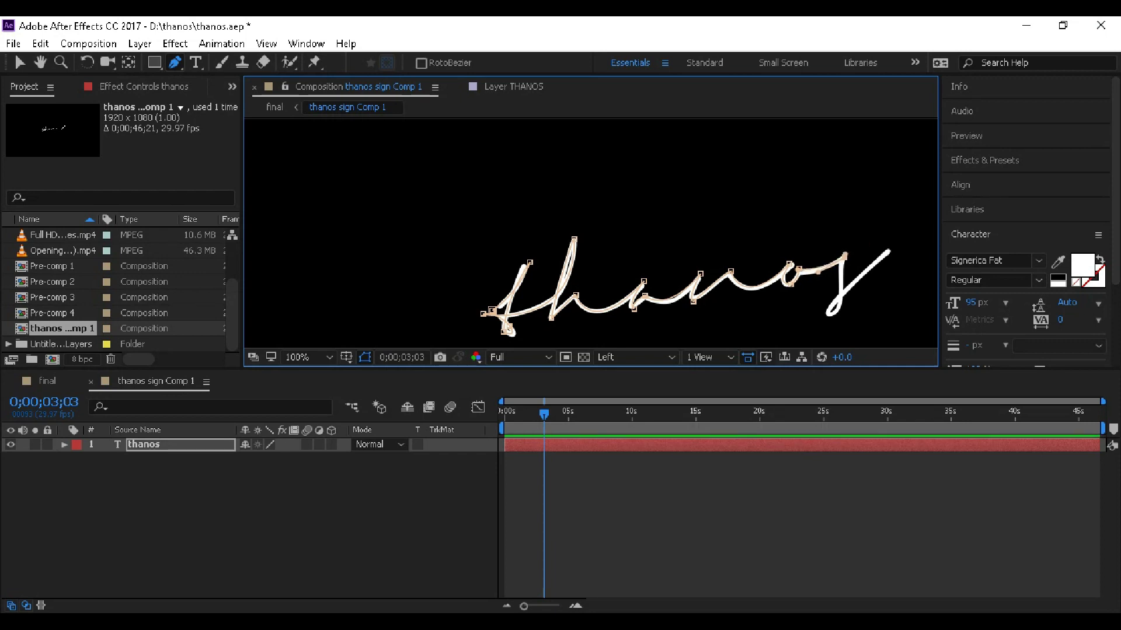
left_click_drag(840, 303, 818, 317)
left_click_drag(897, 248, 829, 229)
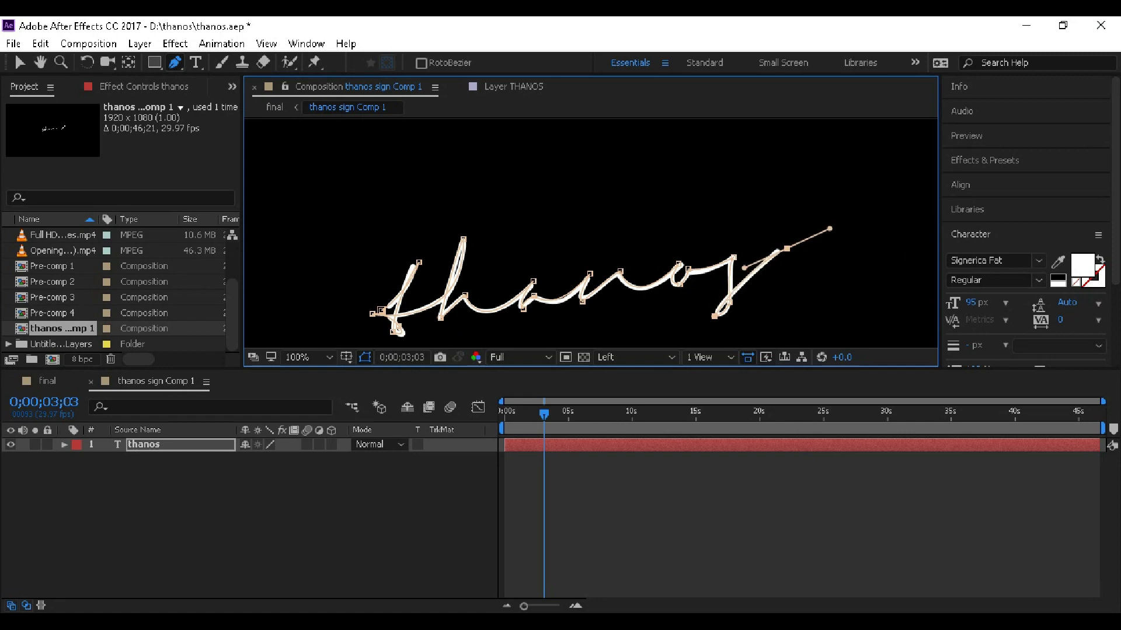
Step: Apply the Stroke effect to the thanos text layer and set its paint style to Reveal Original Image
left_click(307, 357)
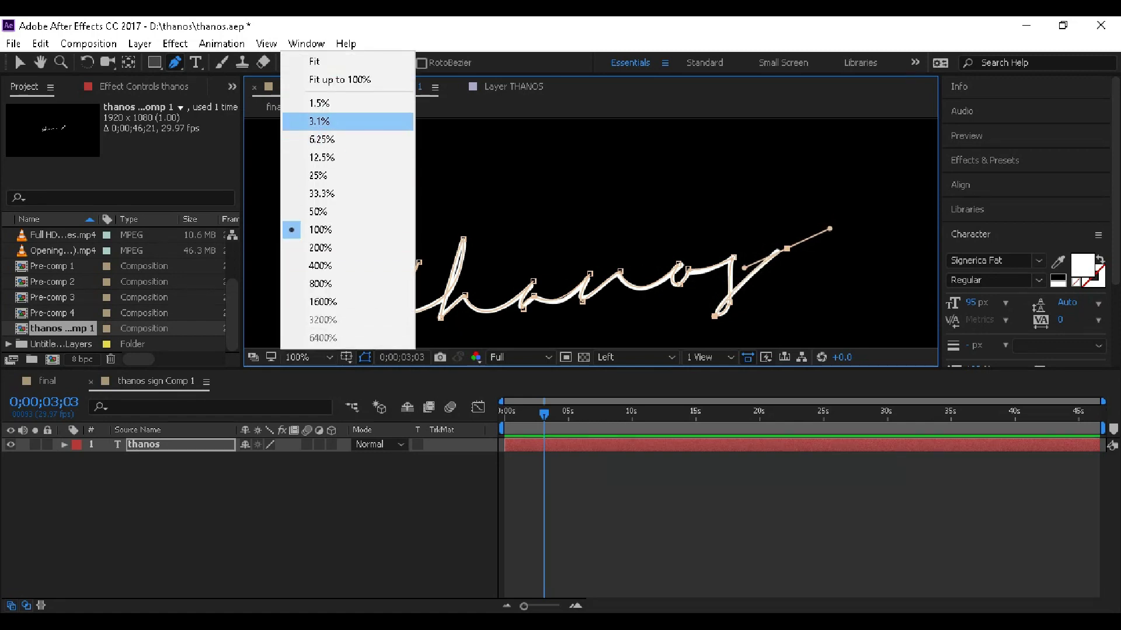
left_click(320, 211)
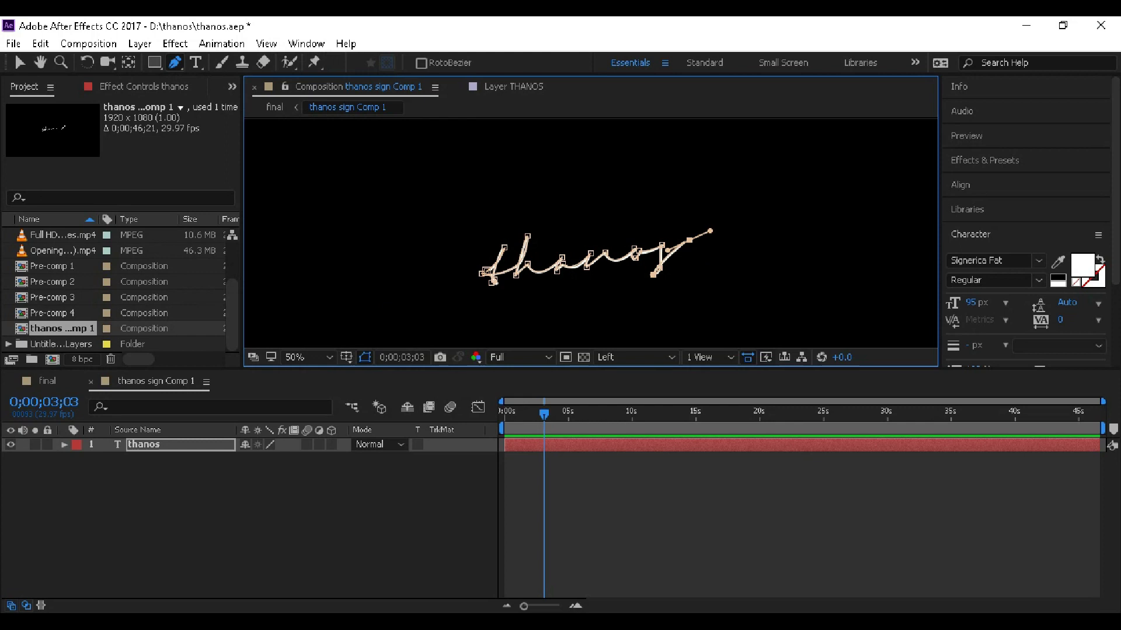
key("ctrl+5")
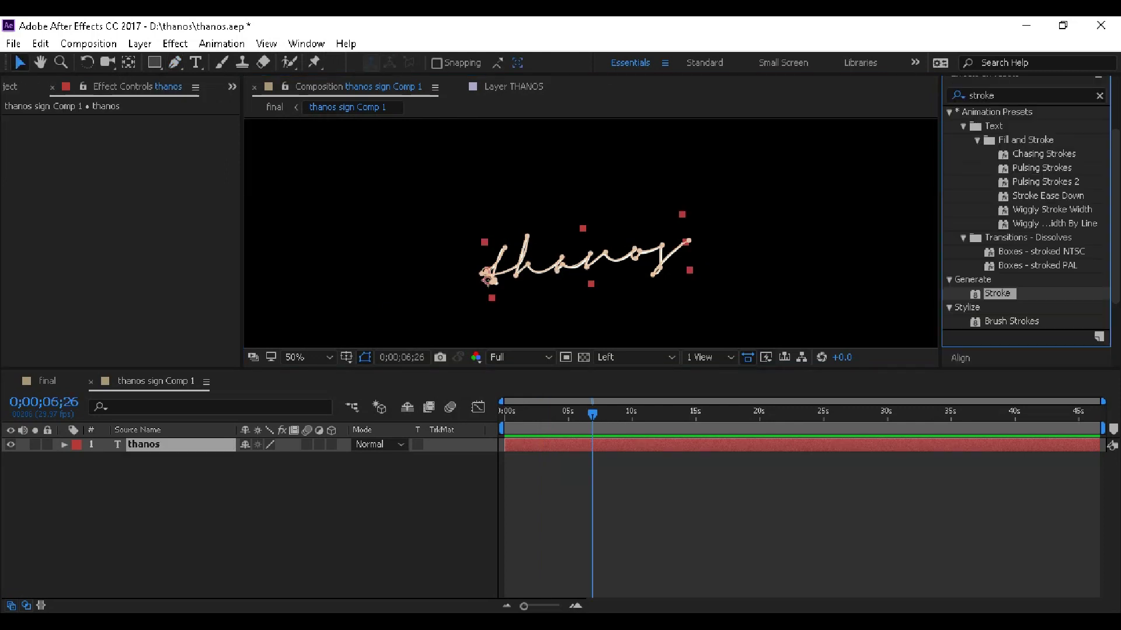
mouse_move(997, 294)
left_mouse_down()
mouse_move(636, 347)
mouse_move(146, 445)
left_mouse_up()
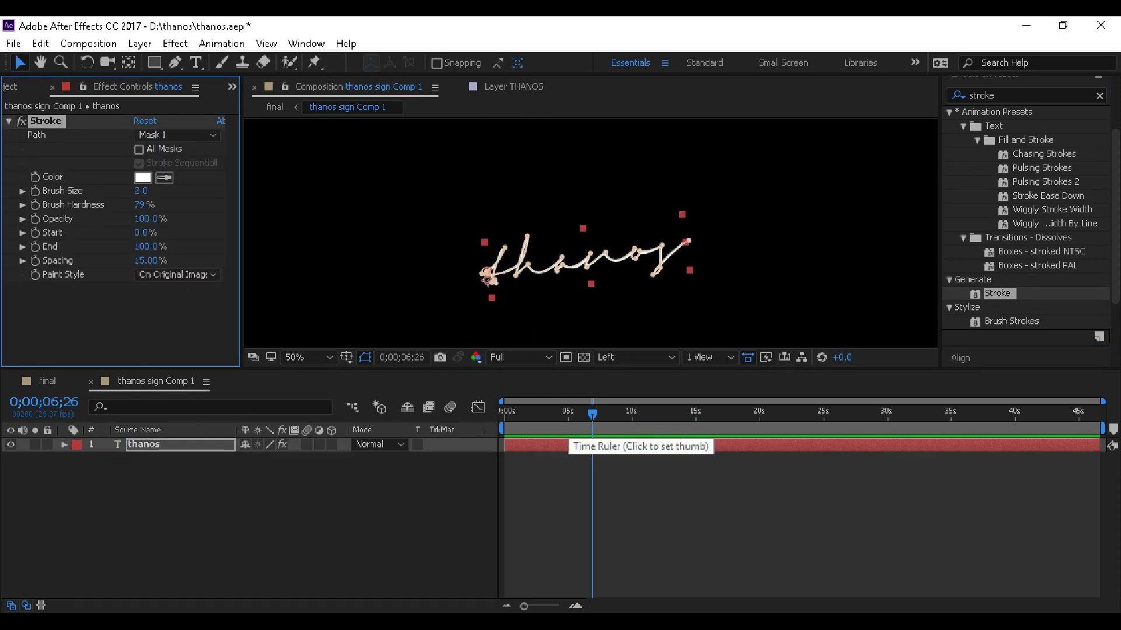
left_click(178, 274)
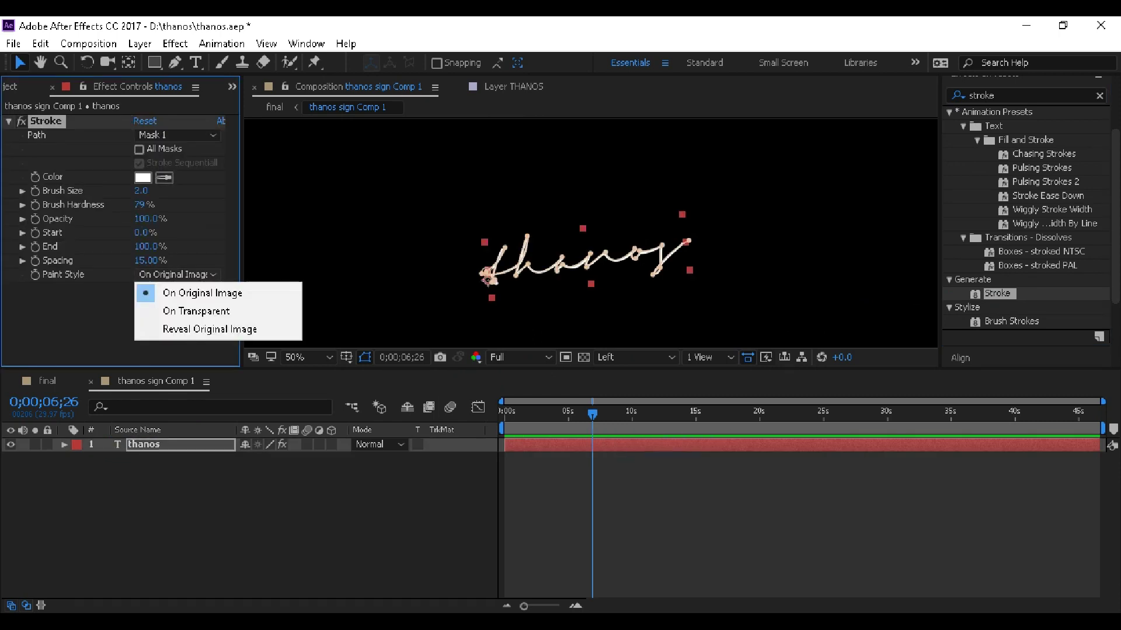
left_click(210, 329)
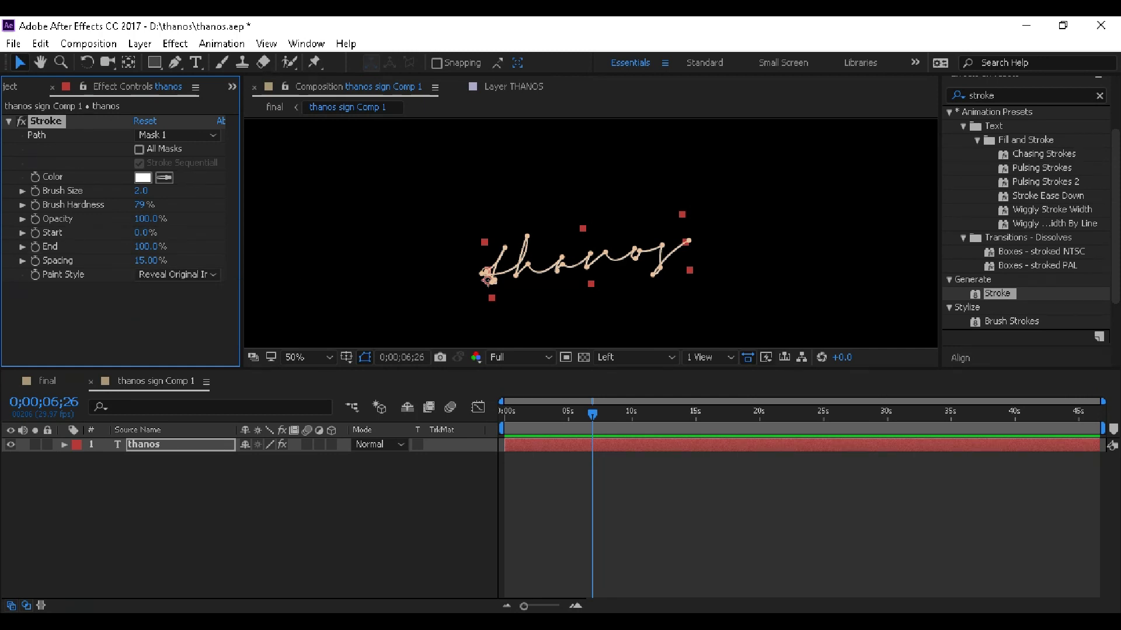
Step: Keyframe the Stroke effect's End from 0% at 0;00;00;00 to 100% at 0;00;06;26 and play the start of the animation
left_click_drag(592, 413, 504, 413)
left_click_drag(146, 246, 82, 246)
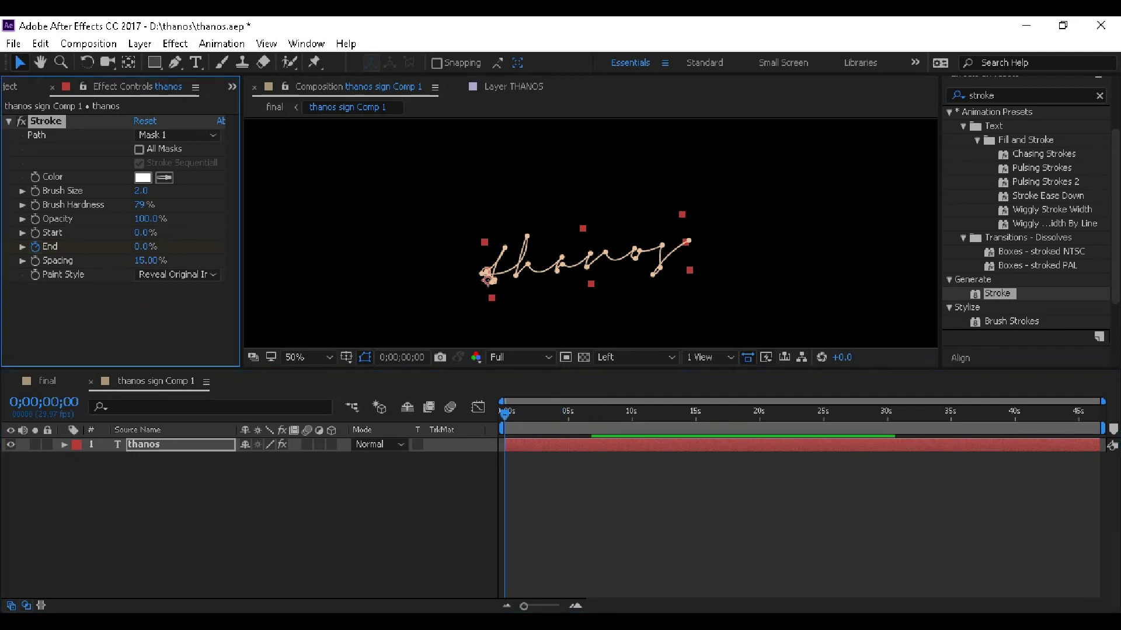
key("space")
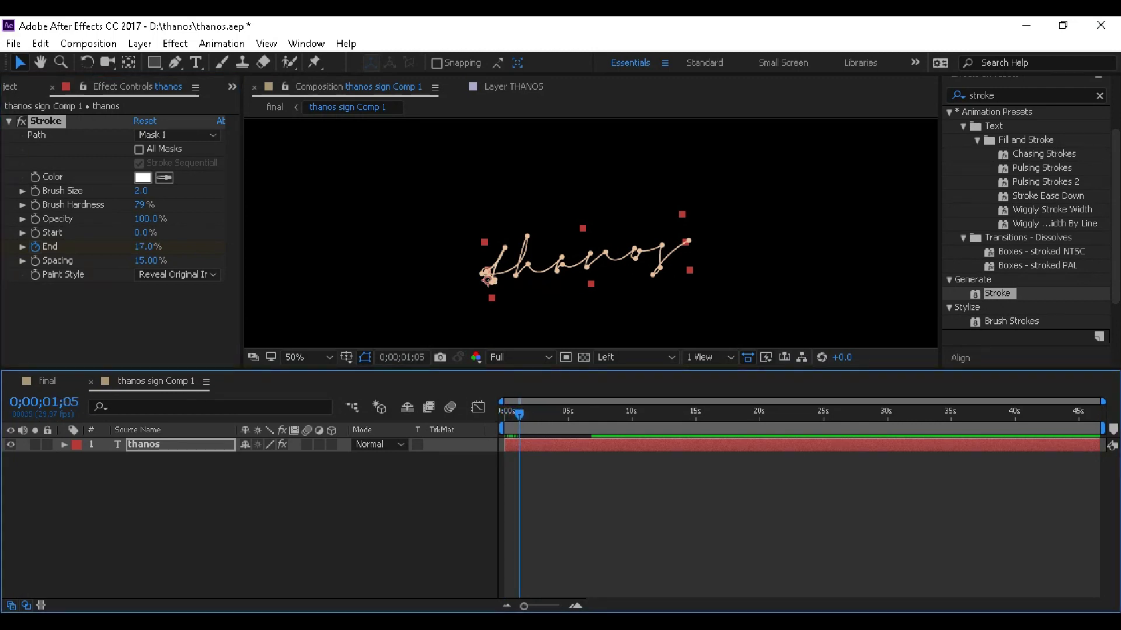
Step: Set the Stroke effect's brush size to 5.0 so the reveal covers the full width of the letter t
left_click(306, 357)
left_click(320, 230)
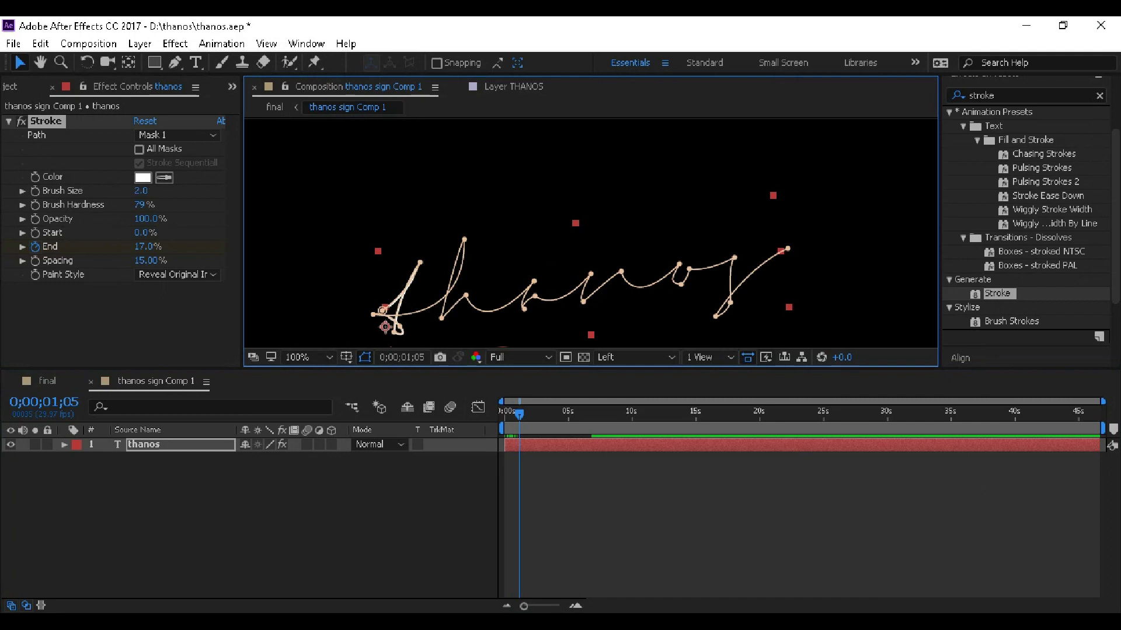
left_click_drag(140, 191, 154, 190)
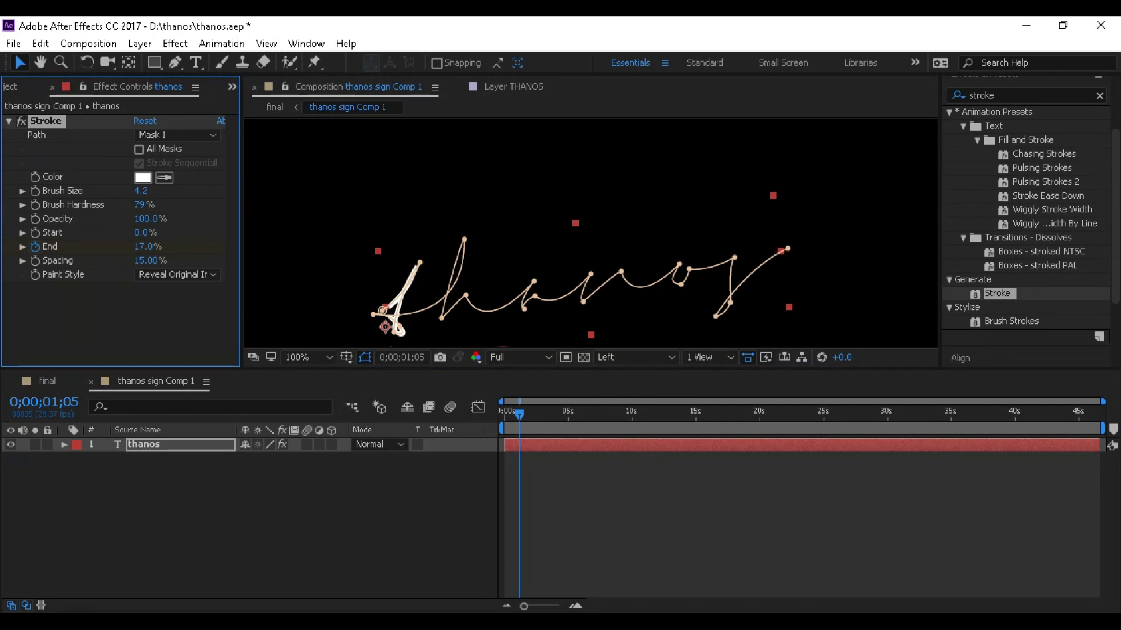
left_click(142, 191)
type("5")
key("Return")
left_click(120, 315)
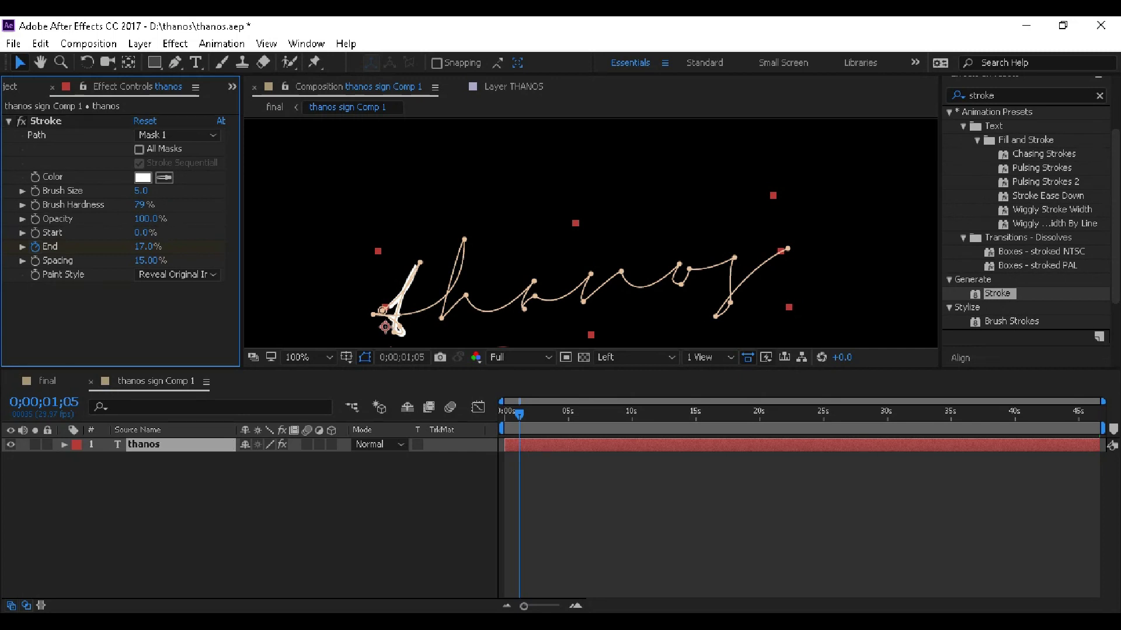
Step: Play the signature animation without the mask path selected, and replay it from the start with the whole composition in view
left_click(586, 193)
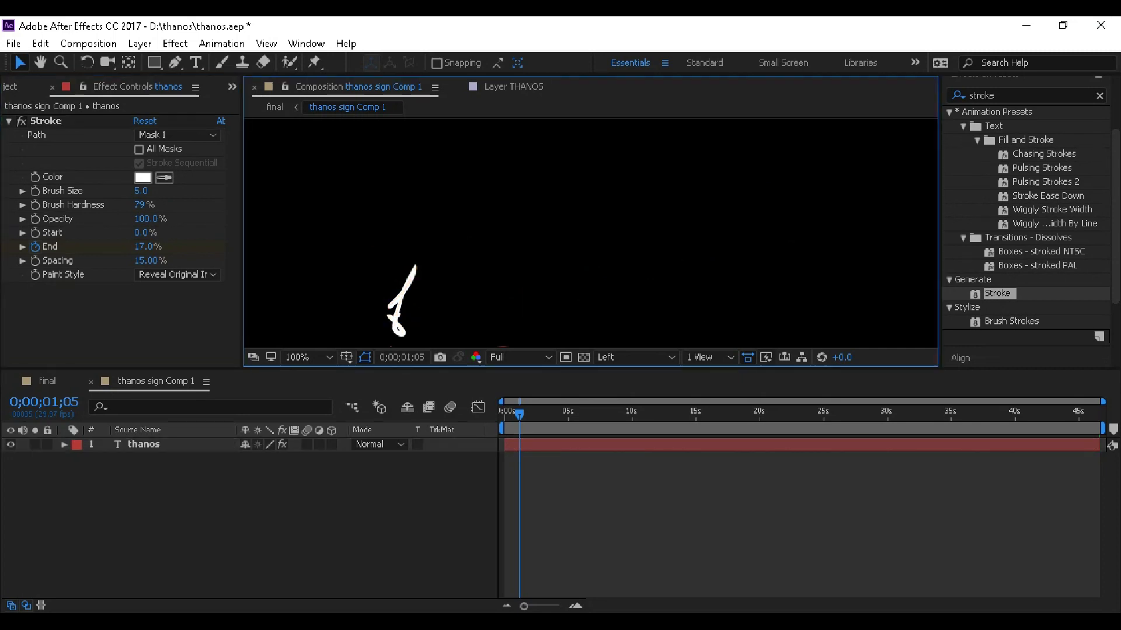
key("space")
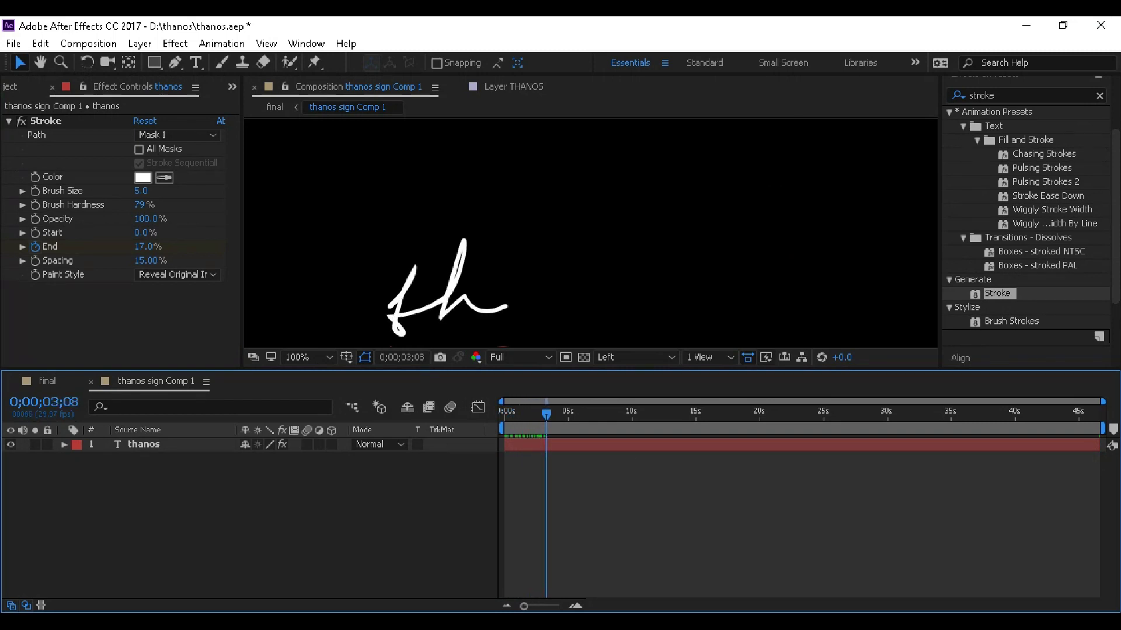
mouse_move(583, 415)
left_mouse_down()
mouse_move(508, 414)
mouse_move(601, 413)
mouse_move(504, 413)
left_mouse_up()
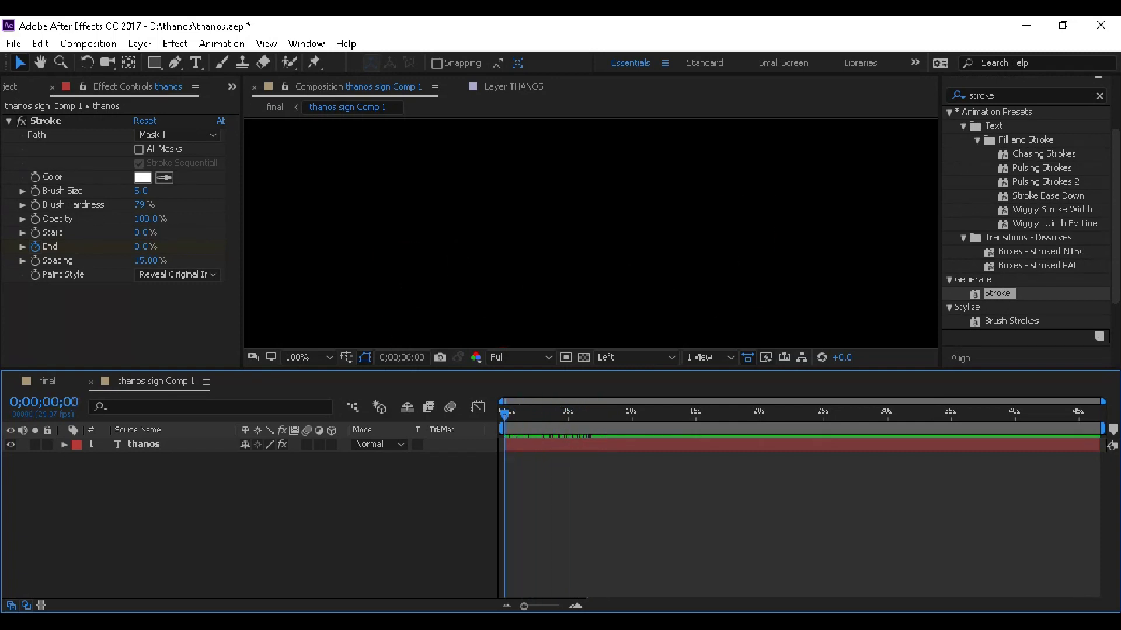
left_click(9, 120)
left_click(307, 357)
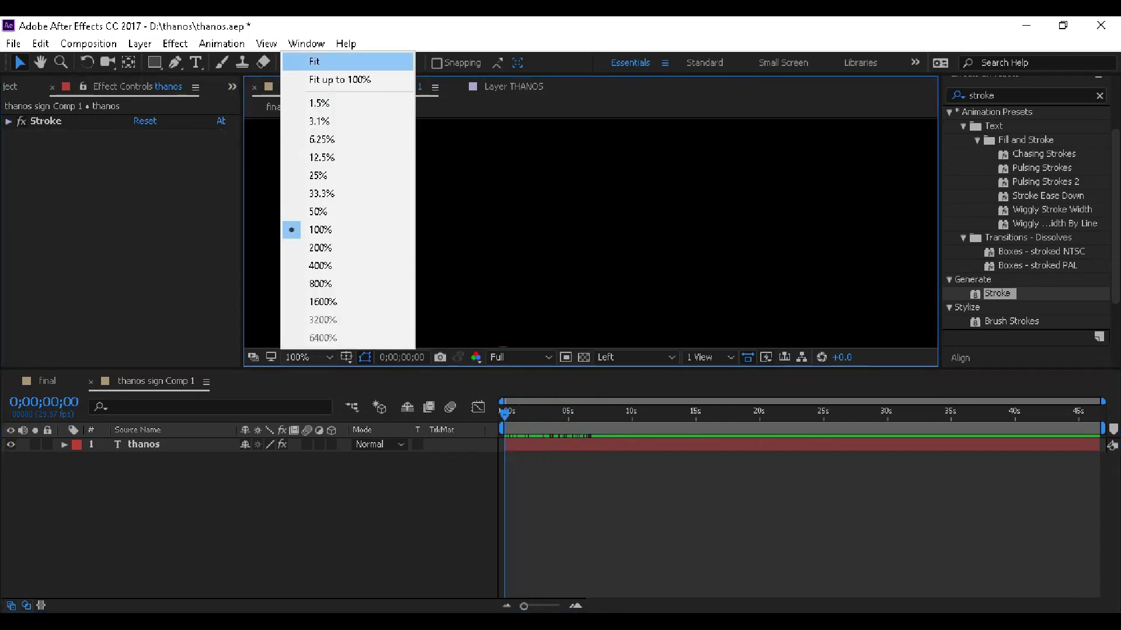
left_click(314, 61)
key("space")
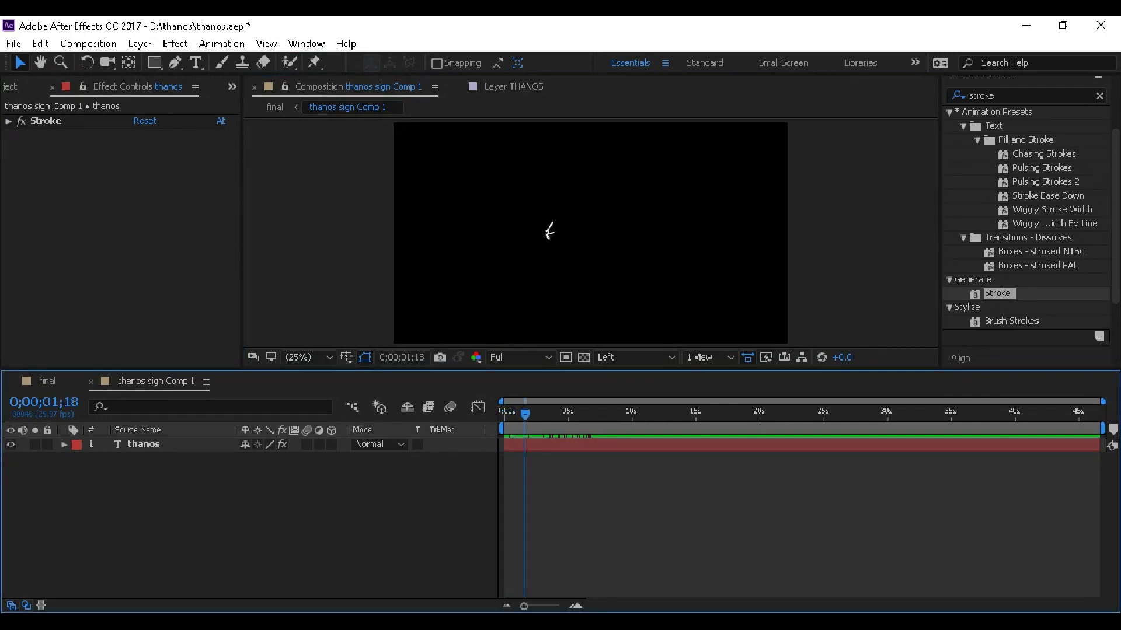
key("space")
key("space")
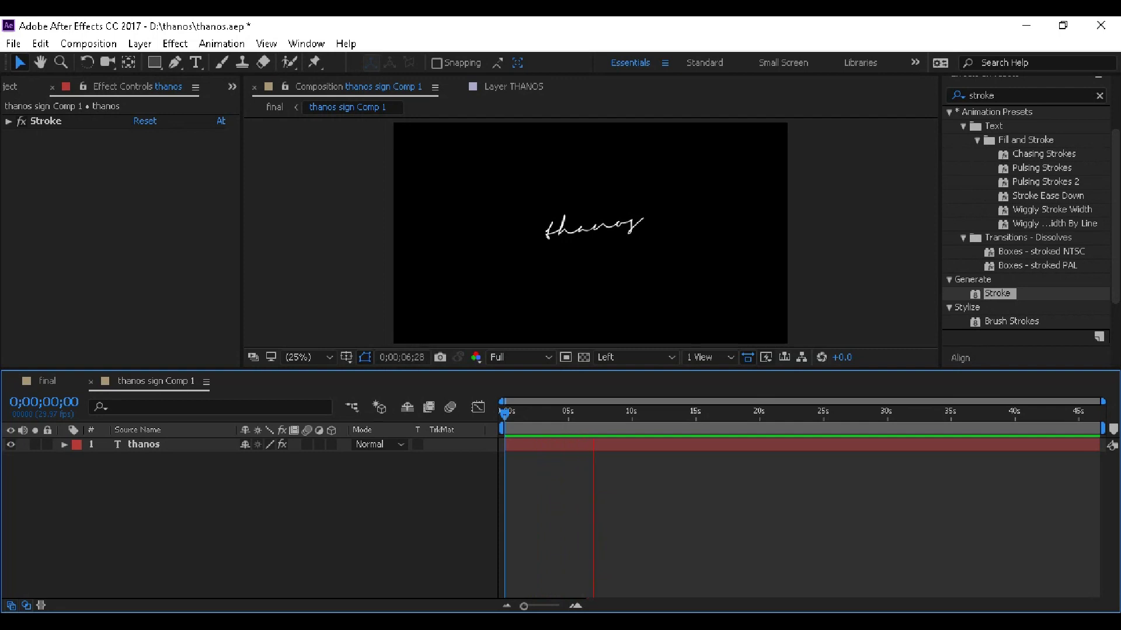
key("space")
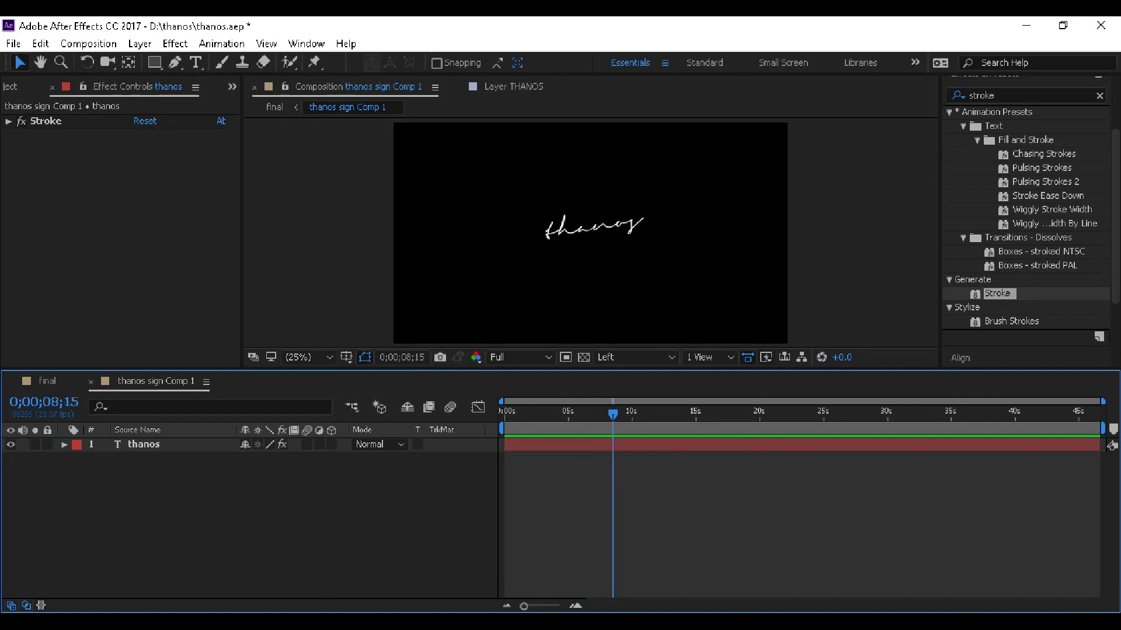
Step: Add the text THANOS in front of the signature and set its font to Times New Roman
key("ctrl+t")
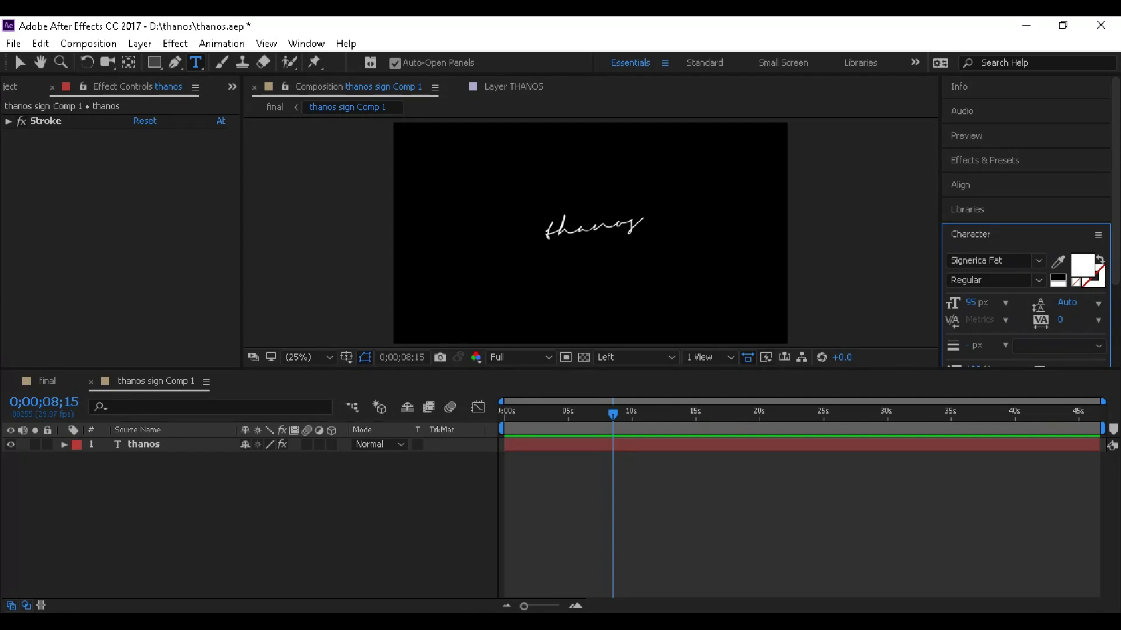
left_click(432, 244)
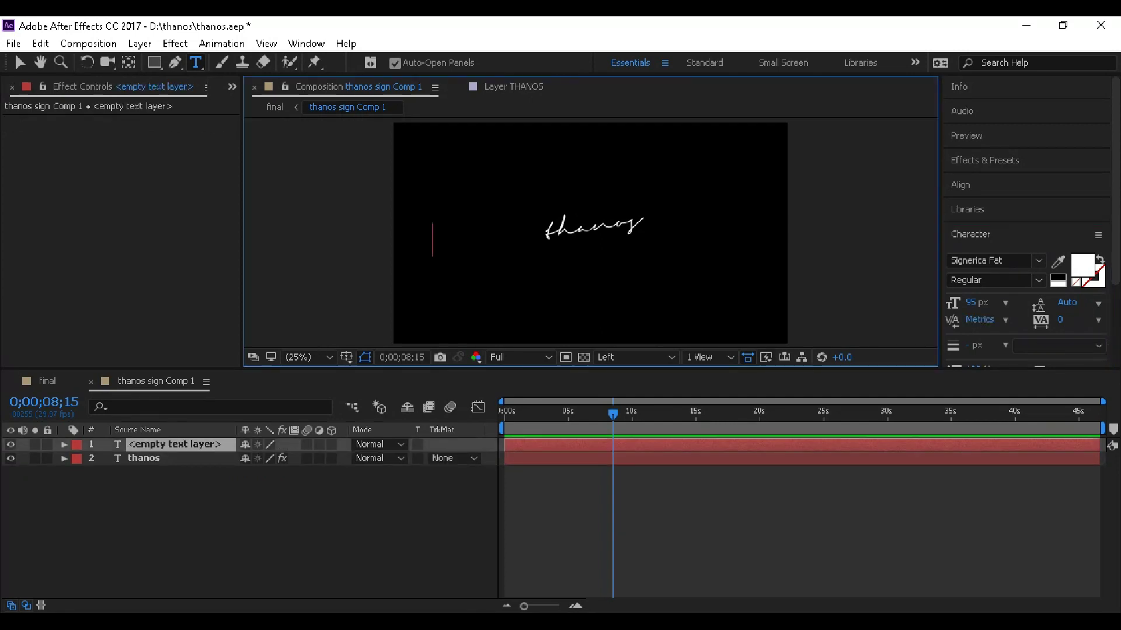
type("THANOS")
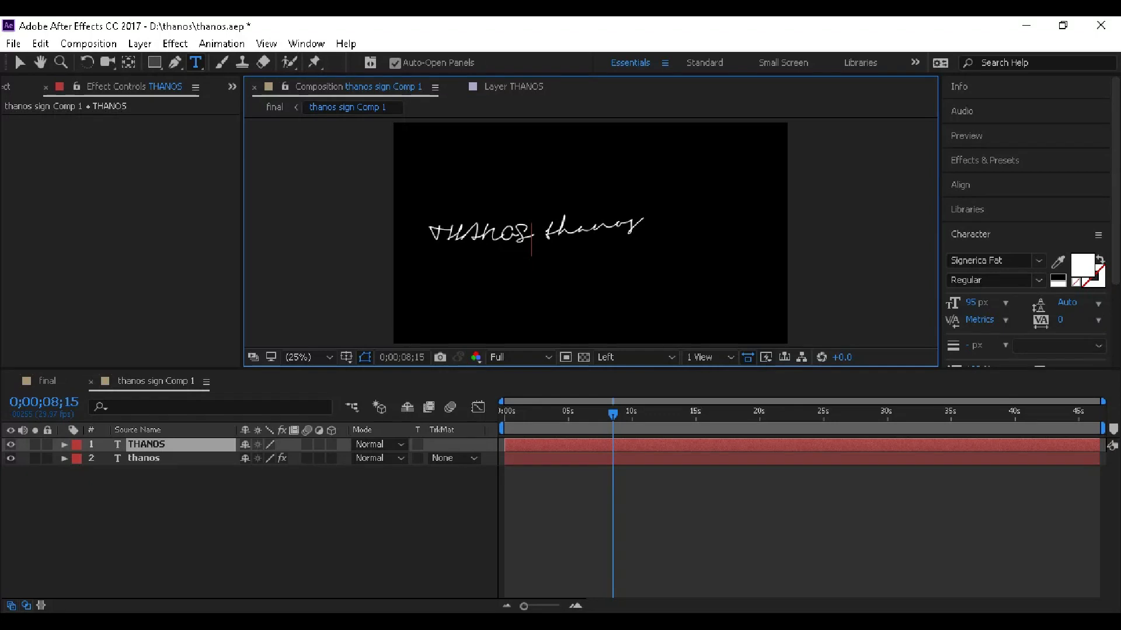
key("ctrl+a")
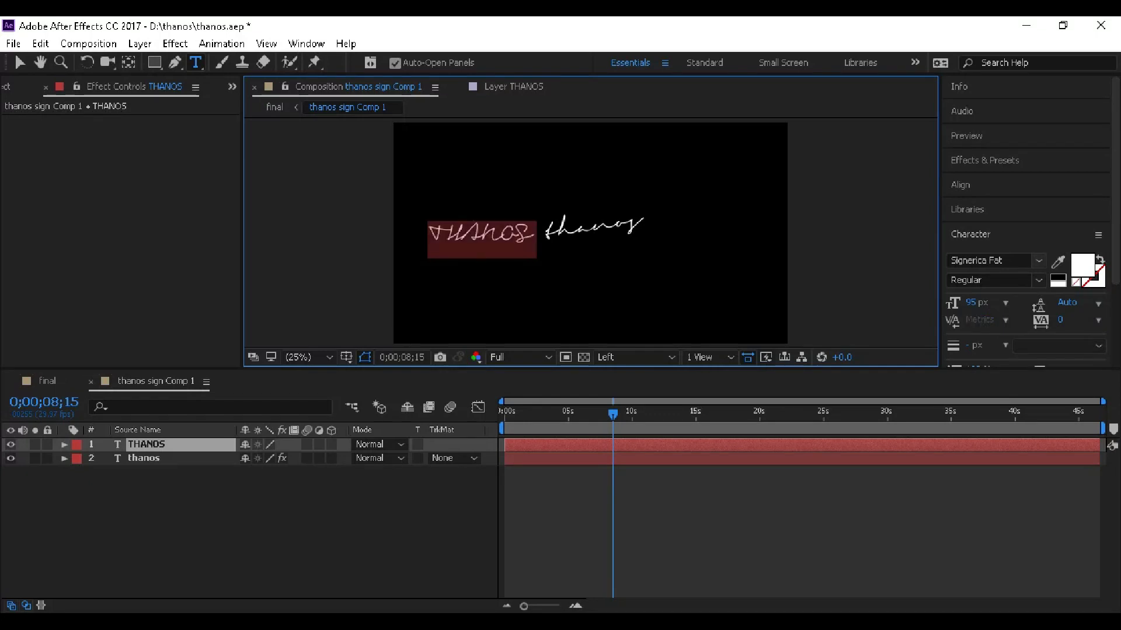
left_click(1038, 261)
type("Times New Roman")
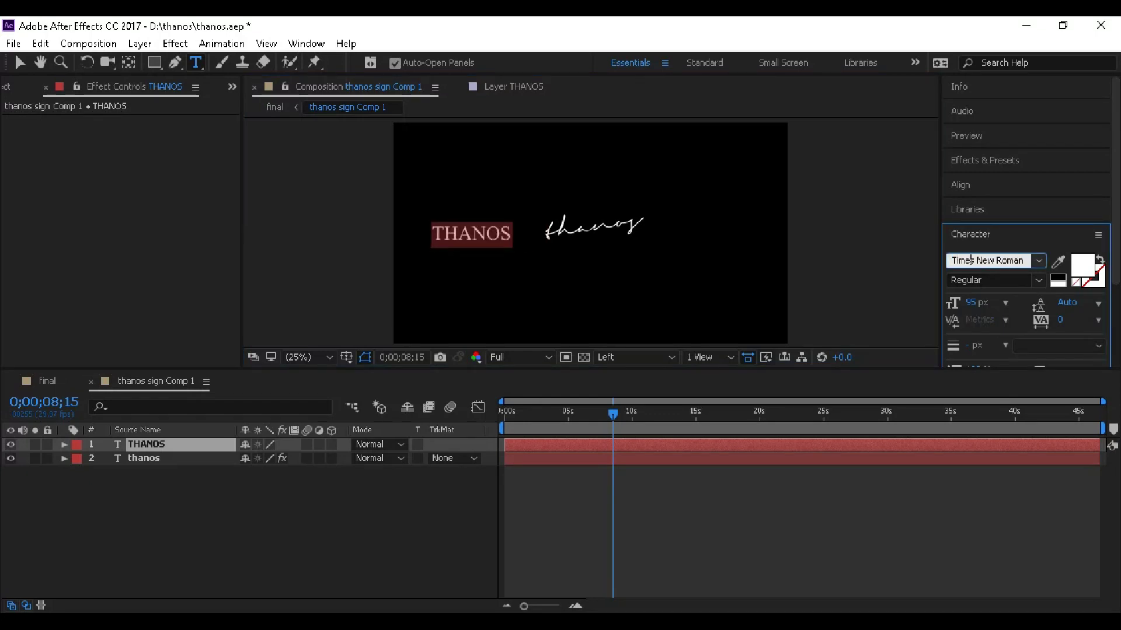
key("Return")
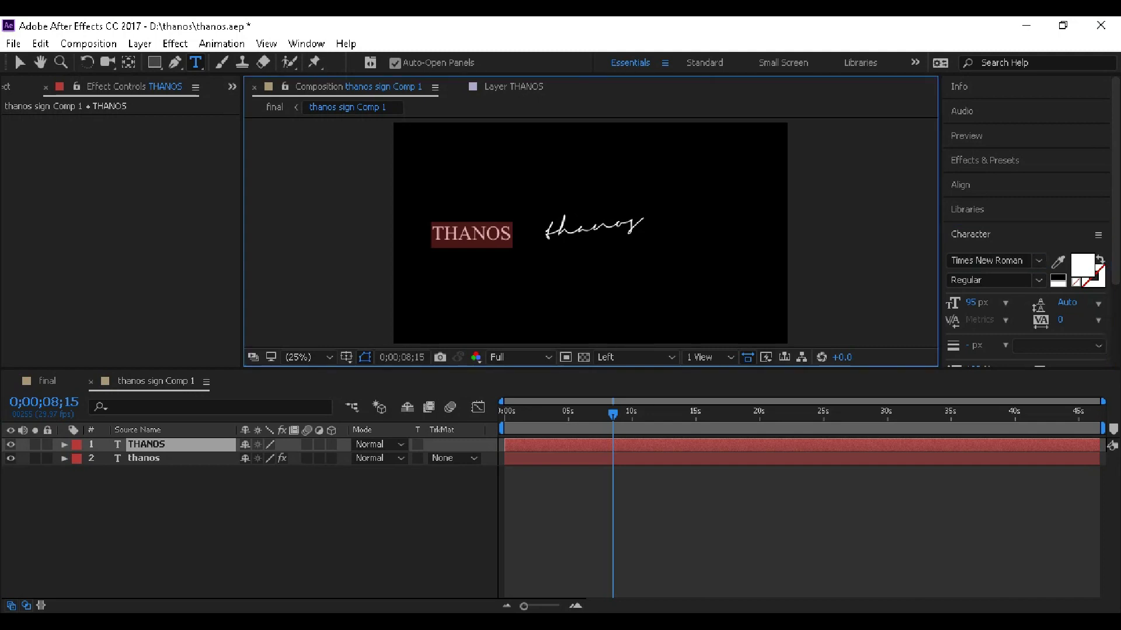
Step: Set the font size of the THANOS text to 88 px
double_click(471, 234)
left_click(972, 302)
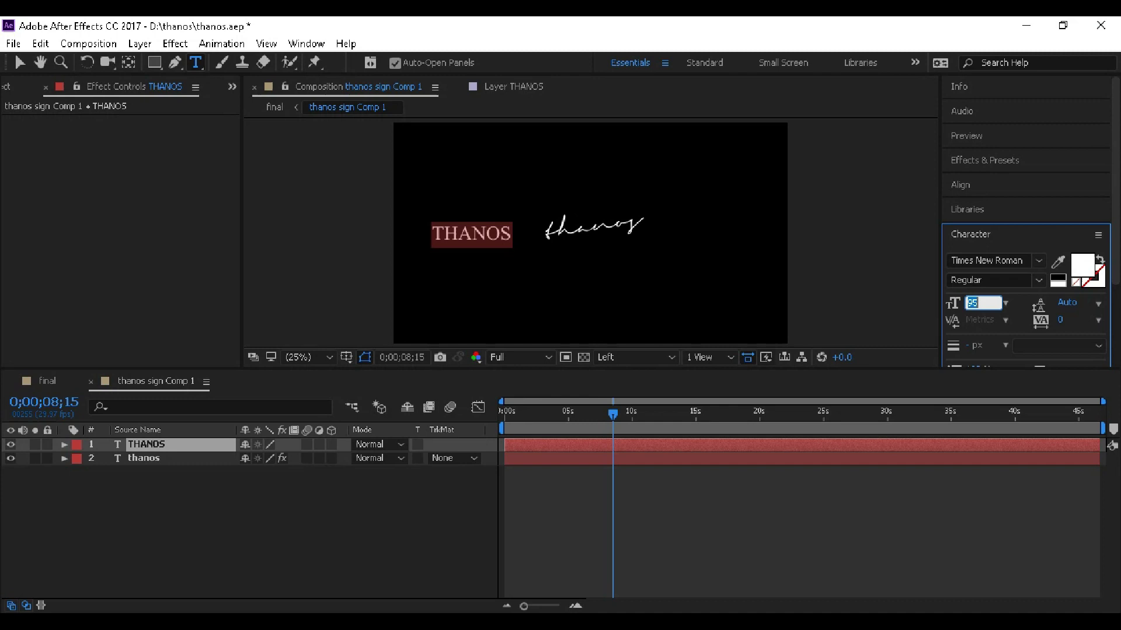
type("85")
key("BackSpace")
key("BackSpace")
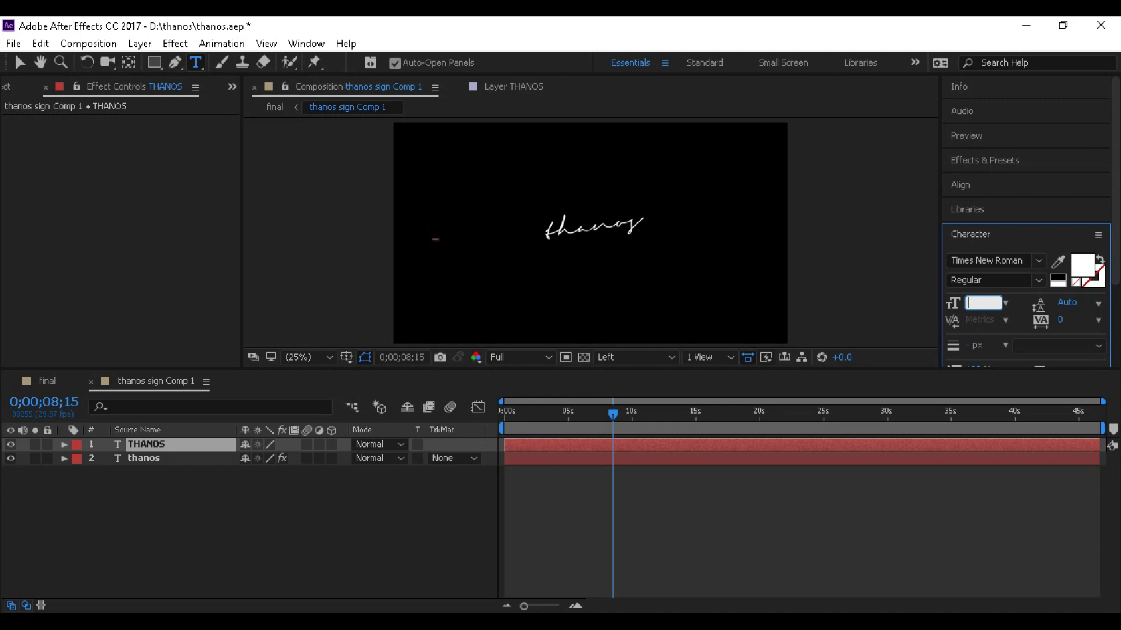
type("86")
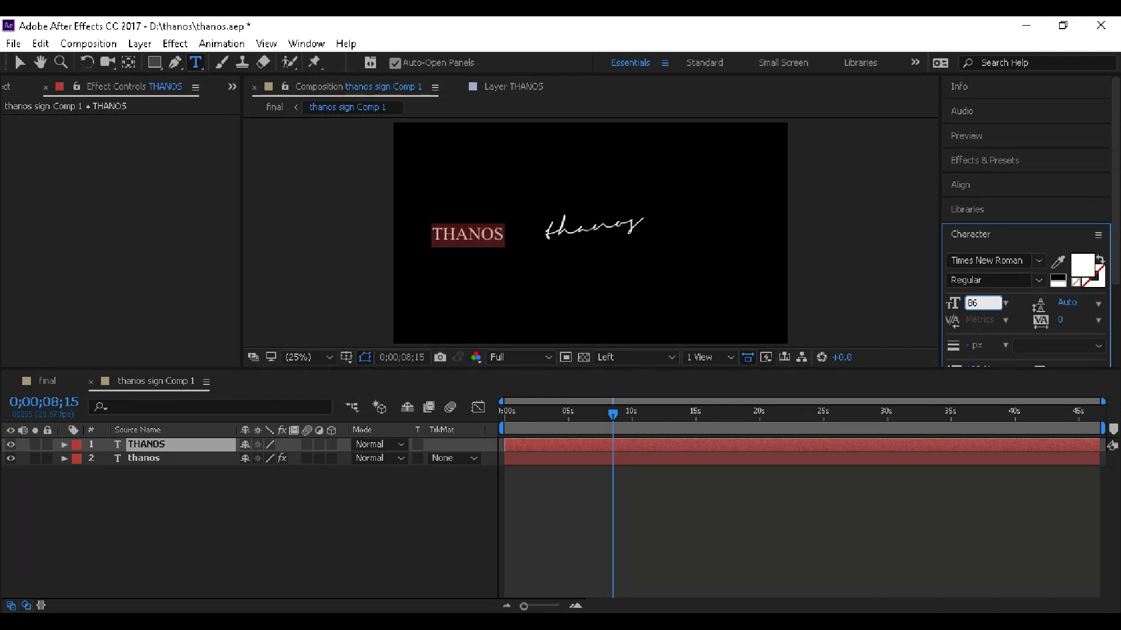
key("BackSpace")
type("8")
key("Return")
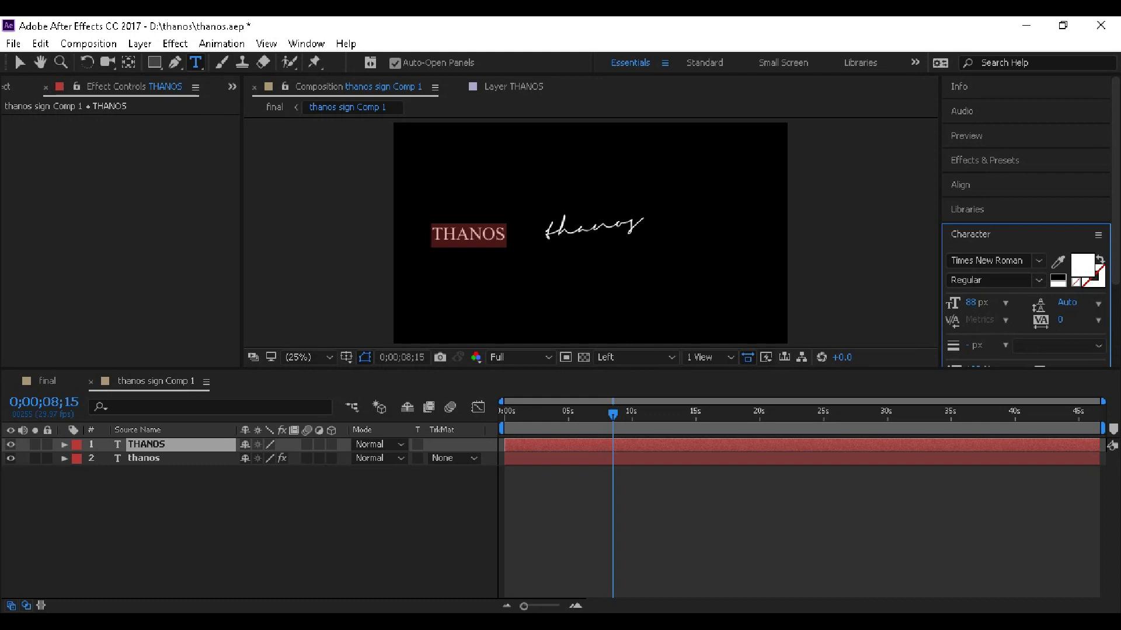
Step: Set the tracking of the whole THANOS text to 114 and leave text editing
left_click(456, 237)
left_click(1059, 320)
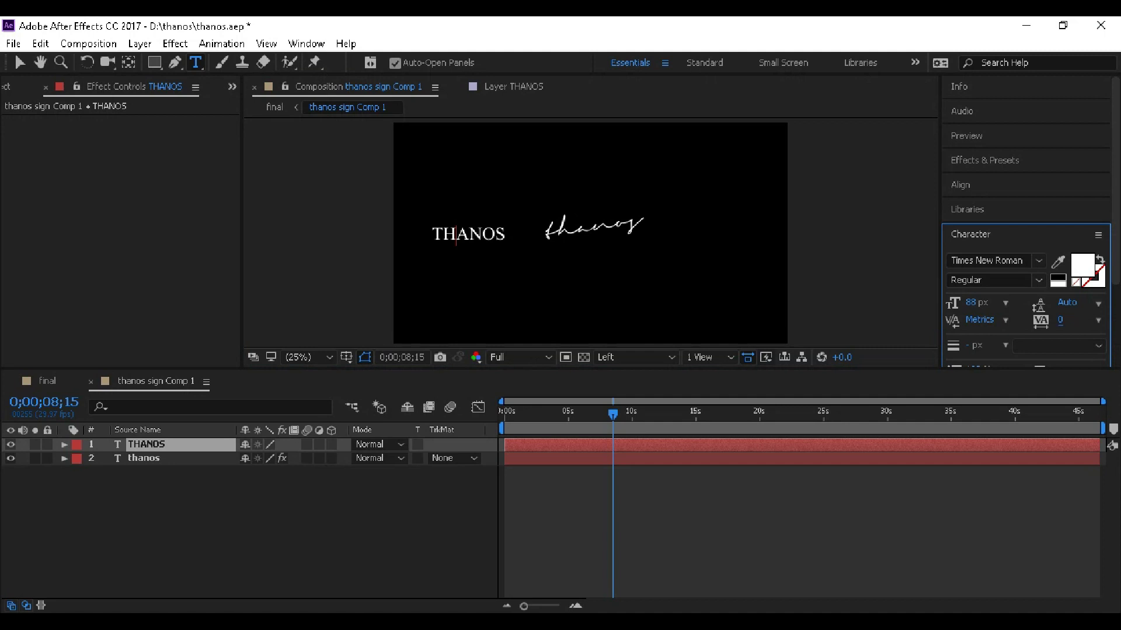
left_click_drag(1060, 320, 1063, 320)
double_click(468, 234)
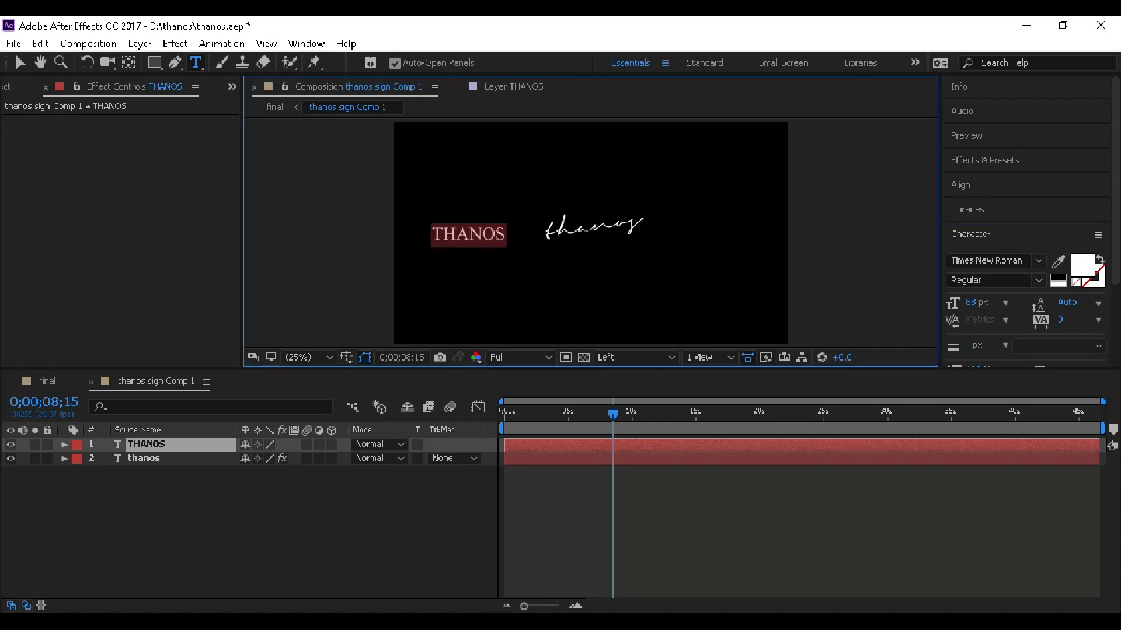
mouse_move(1060, 320)
left_mouse_down()
mouse_move(1107, 320)
mouse_move(1072, 321)
mouse_move(1081, 320)
left_mouse_up()
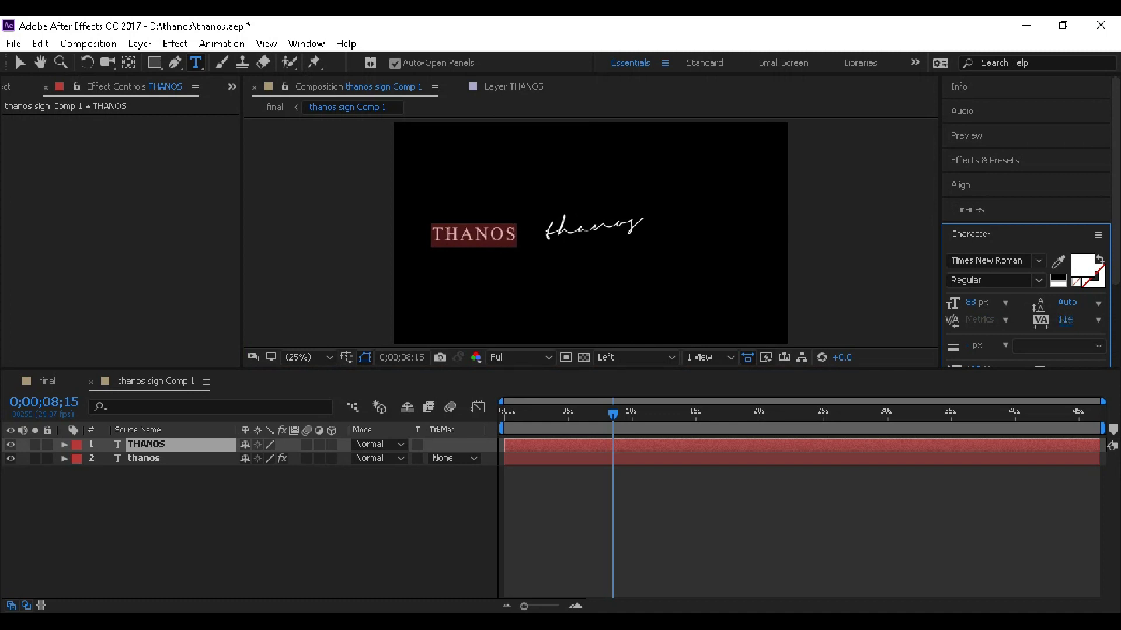
key("F2")
Step: Add a separate text layer reading INEVITABLE just after the end of the signature
left_click(547, 233)
left_click(663, 229)
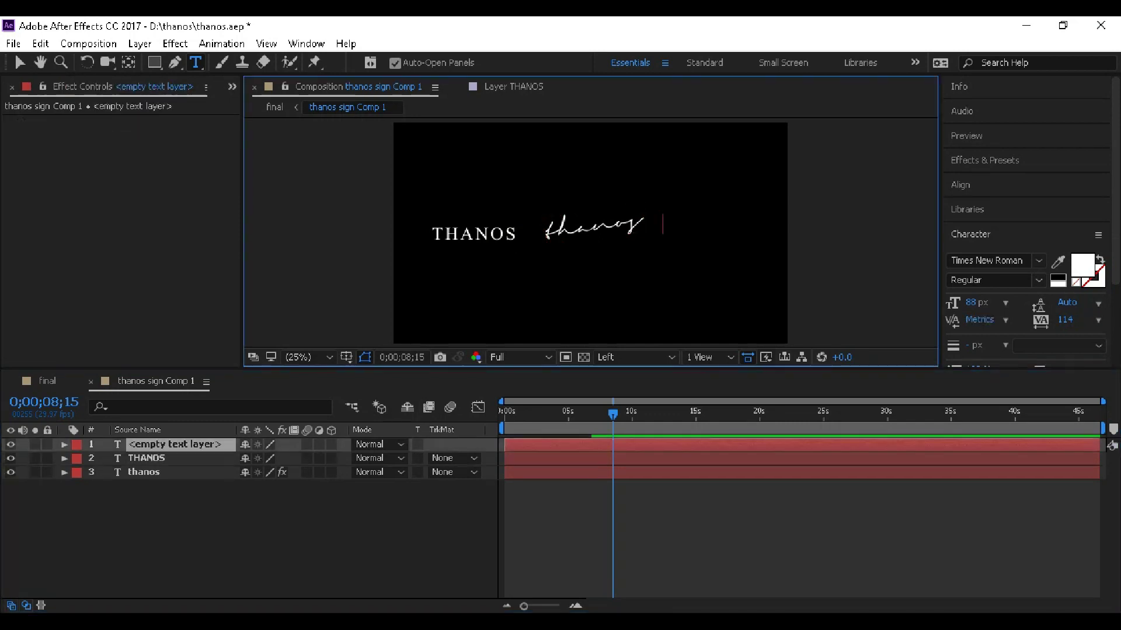
type("IN")
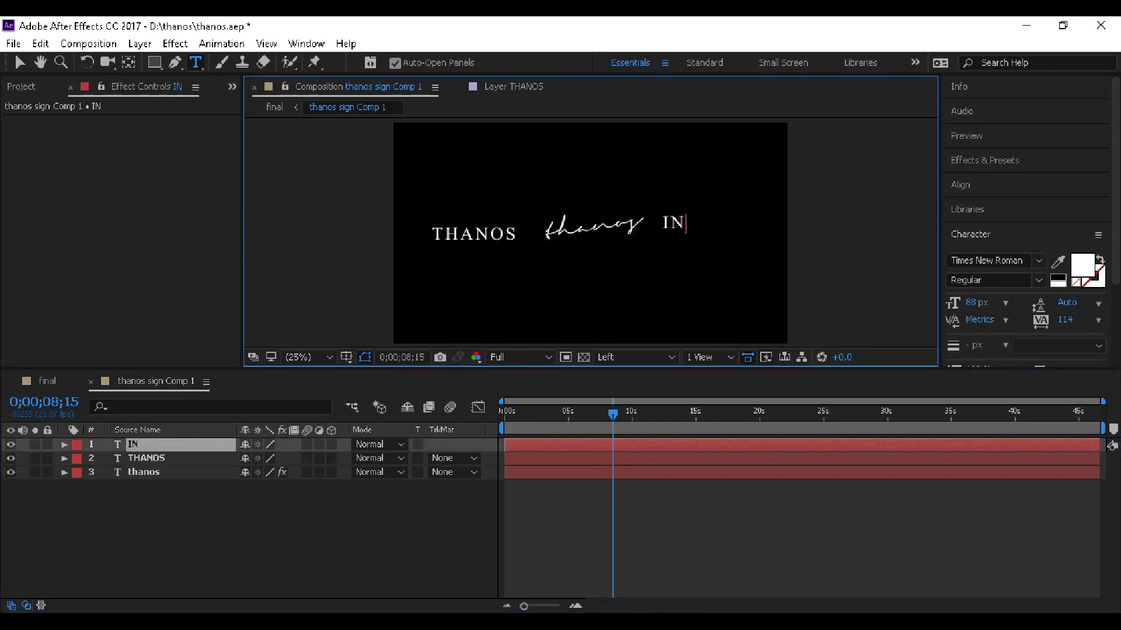
type("EVITABL")
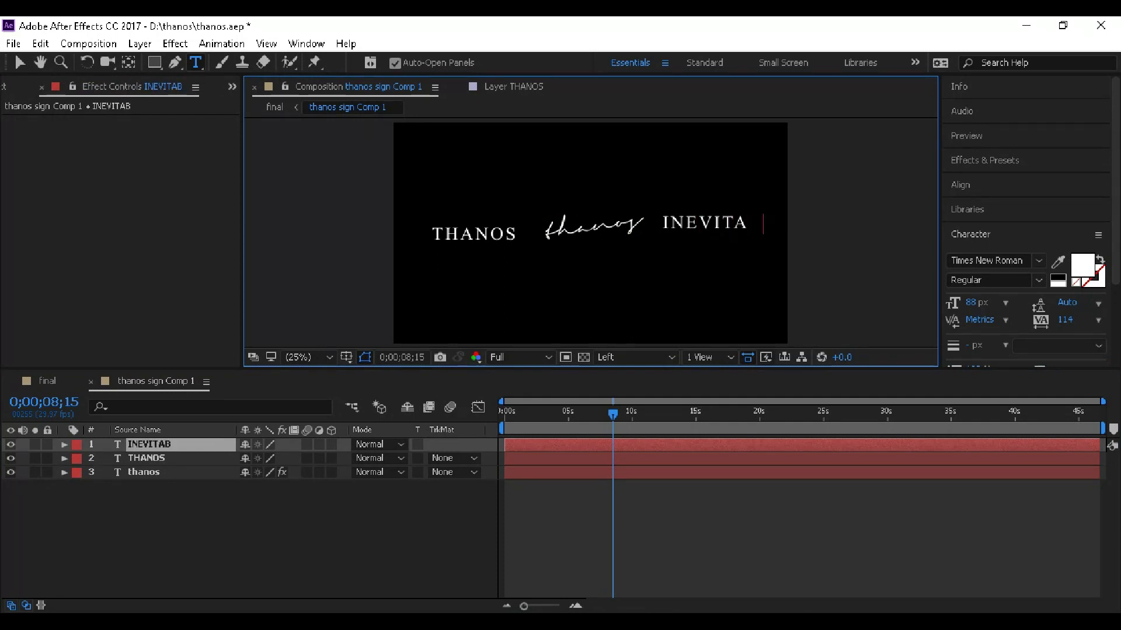
type("E")
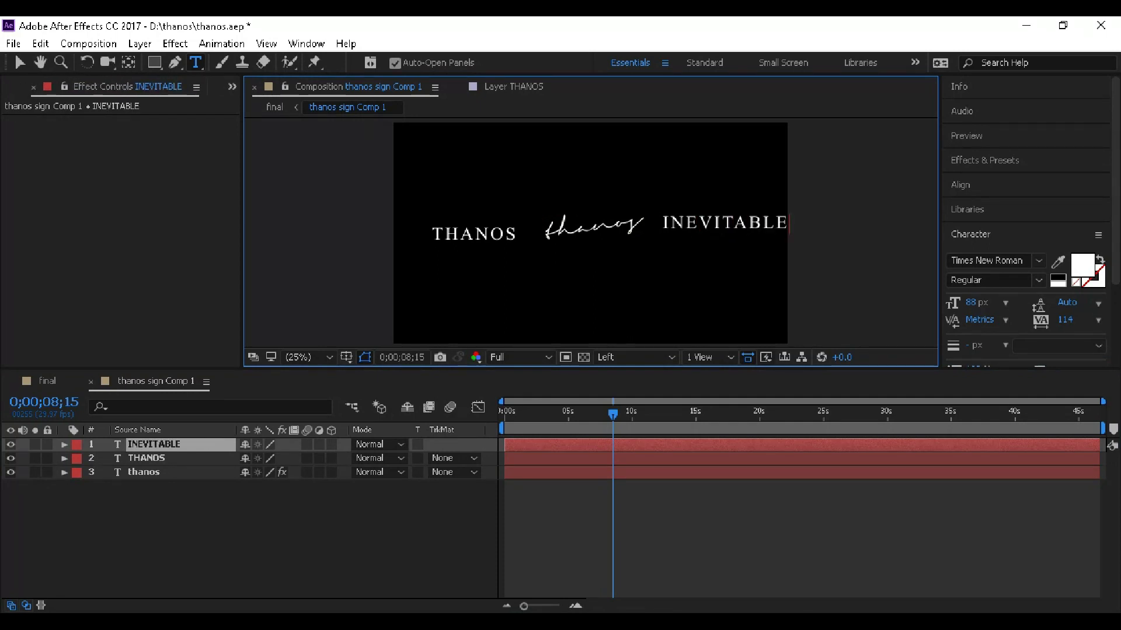
Step: Move the INEVITABLE text slightly down and closer to the end of the signature
left_click(19, 62)
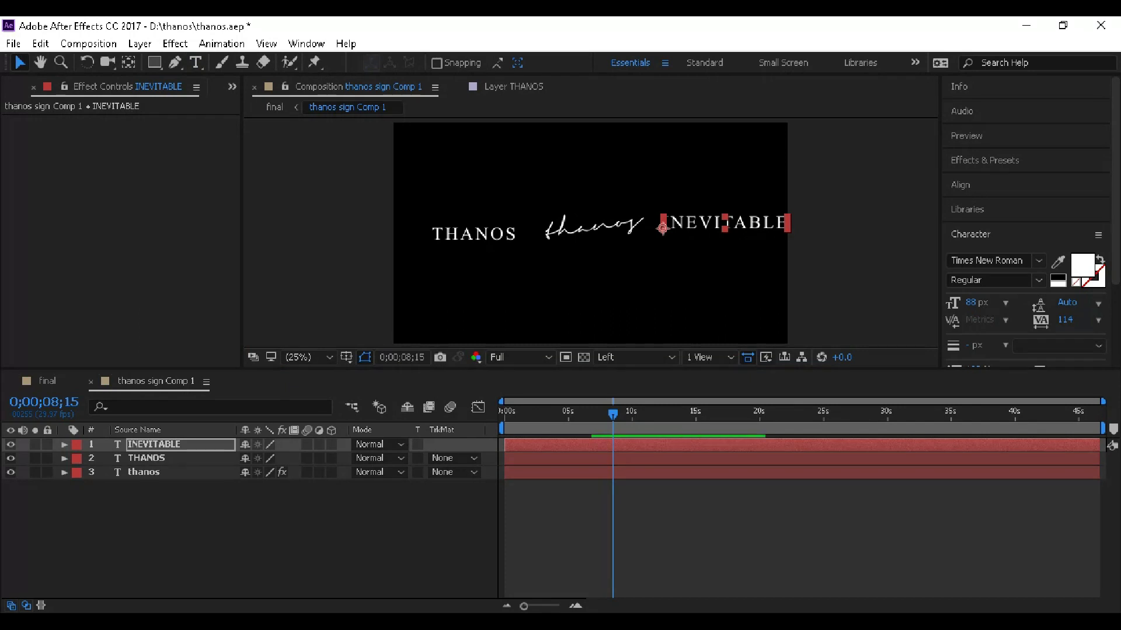
left_click_drag(724, 223, 713, 230)
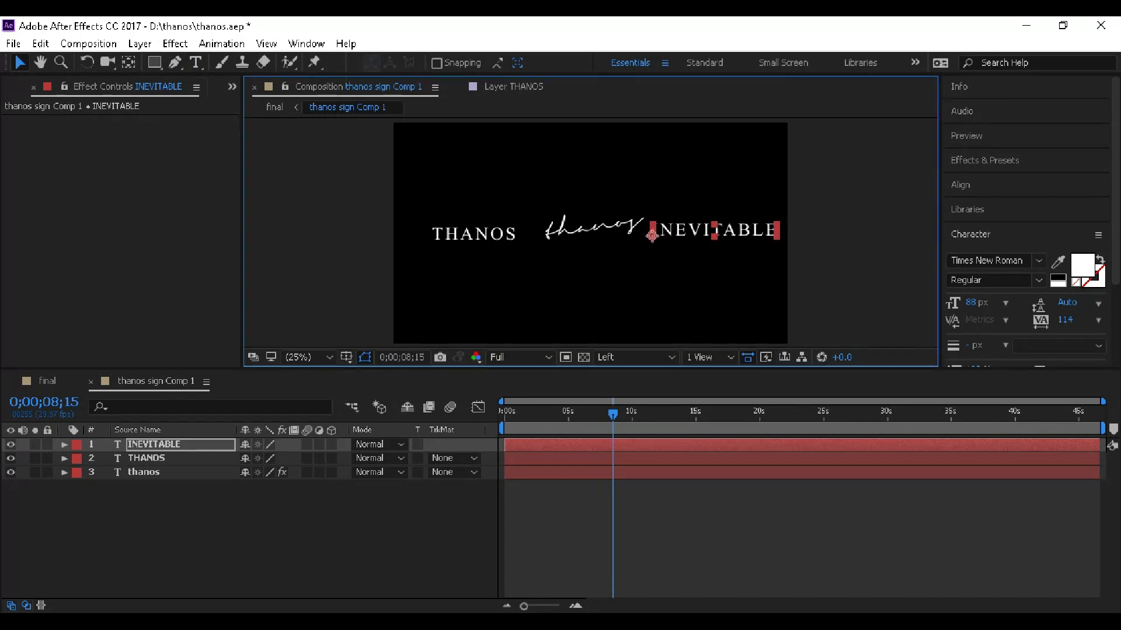
key("Left")
key("Left")
key("Left")
key("Left")
key("Left")
key("Left")
key("Left")
key("Left")
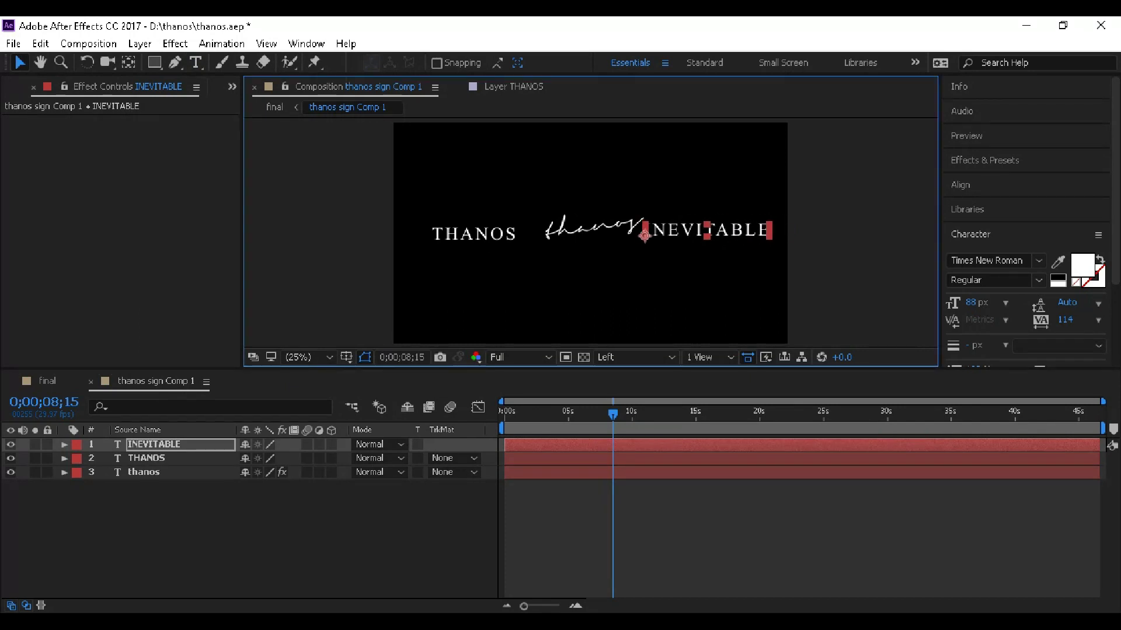
Step: Nudge the THANOS text closer to the signature and level with INEVITABLE, leaving it deselected
key("ctrl+Down")
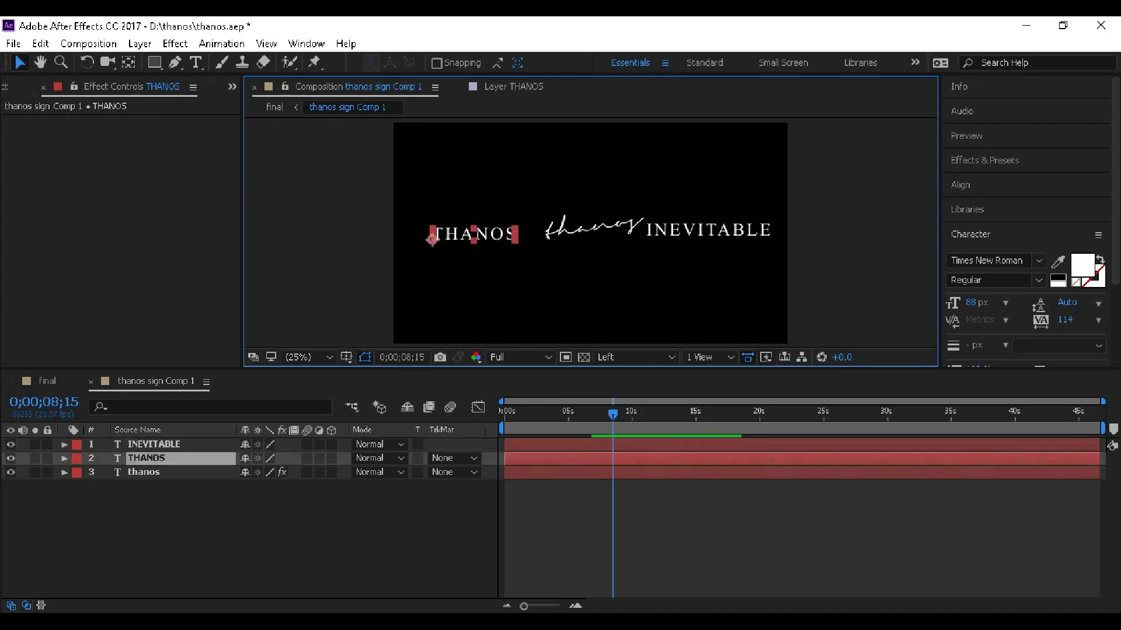
key("shift+Right")
key("shift+Right")
key("shift+Right")
key("shift+Right")
key("shift+Right")
key("shift+Right")
key("shift+Right")
key("shift+Down")
key("shift+Down")
key("shift+Up")
key("shift+Up")
key("shift+Up")
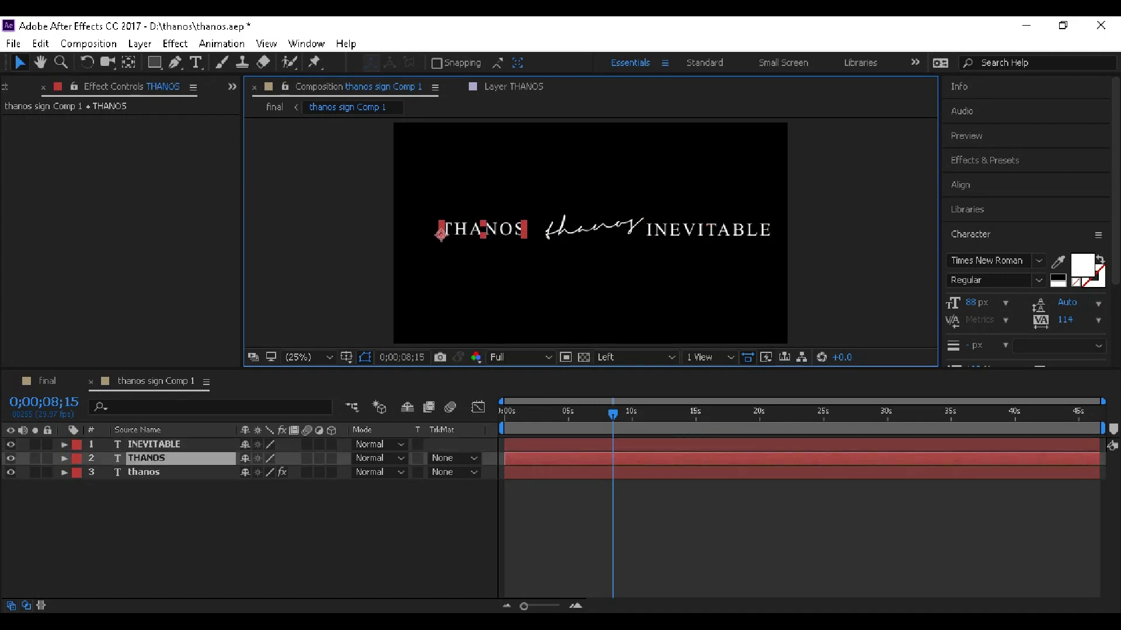
key("Left")
key("Left")
key("Down")
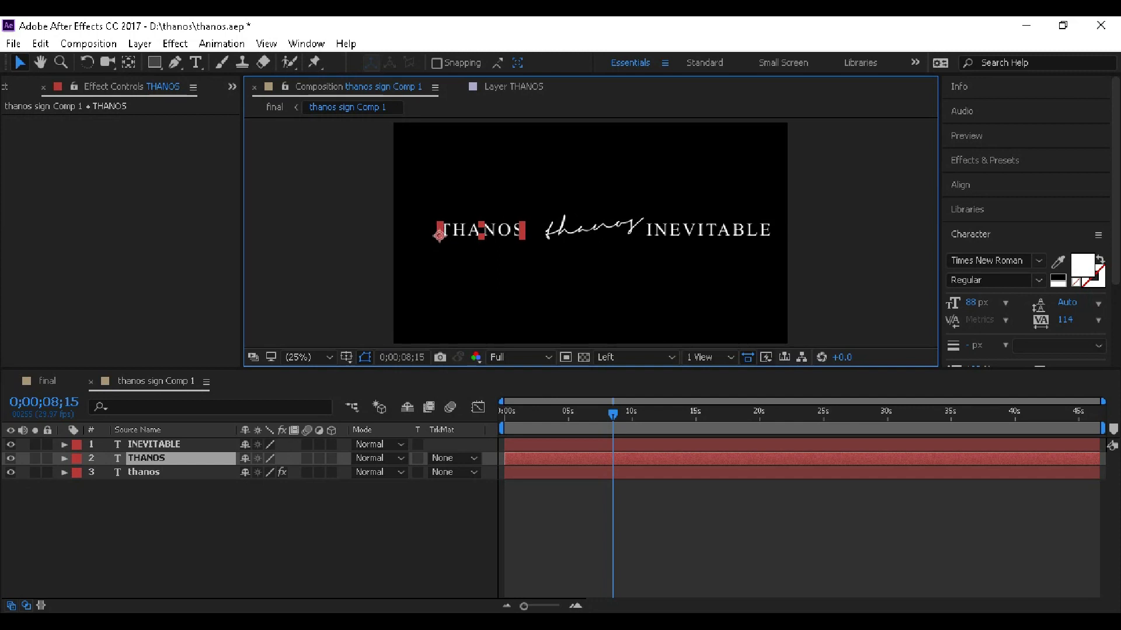
key("Right")
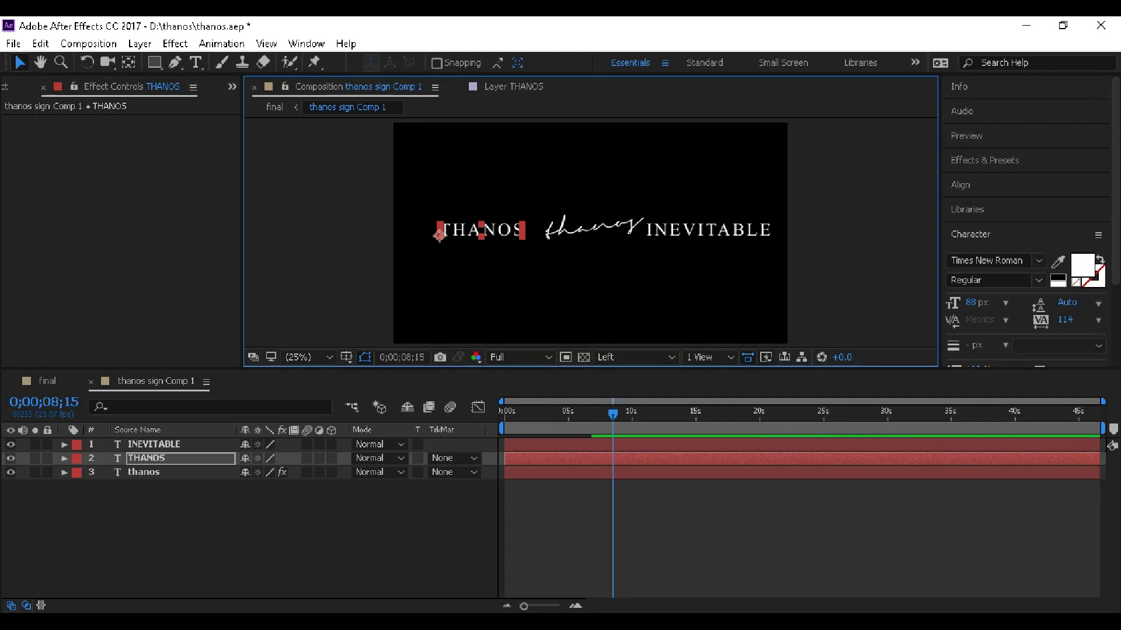
key("ctrl+shift+a")
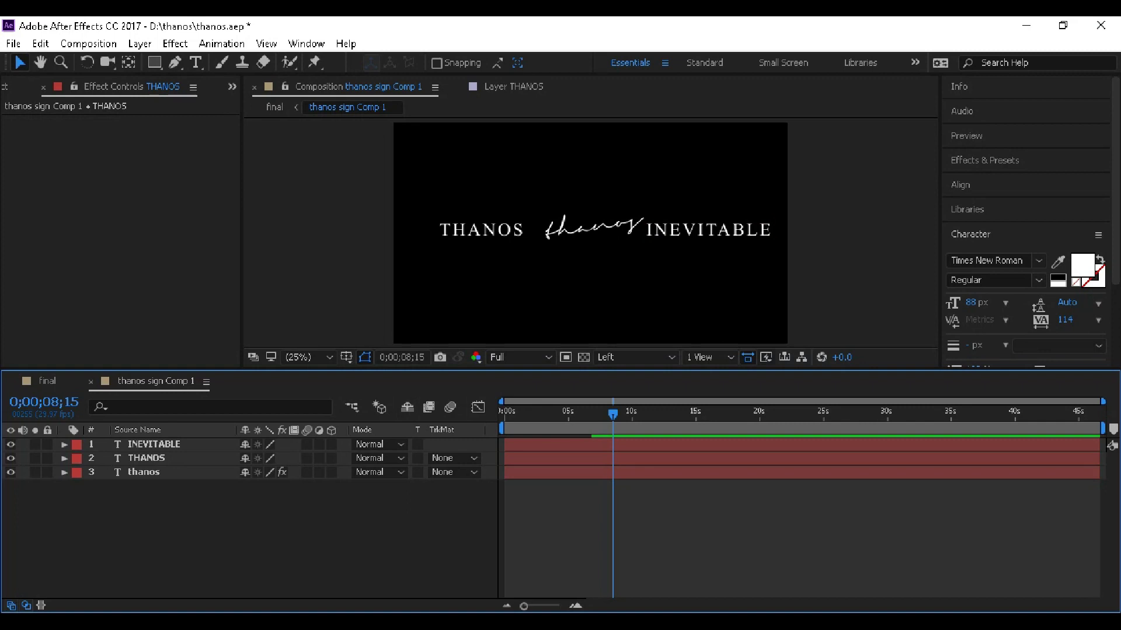
Step: Move THANOS, the signature and INEVITABLE together so the whole line sits centred in the frame, and clear the selection
left_click(145, 459)
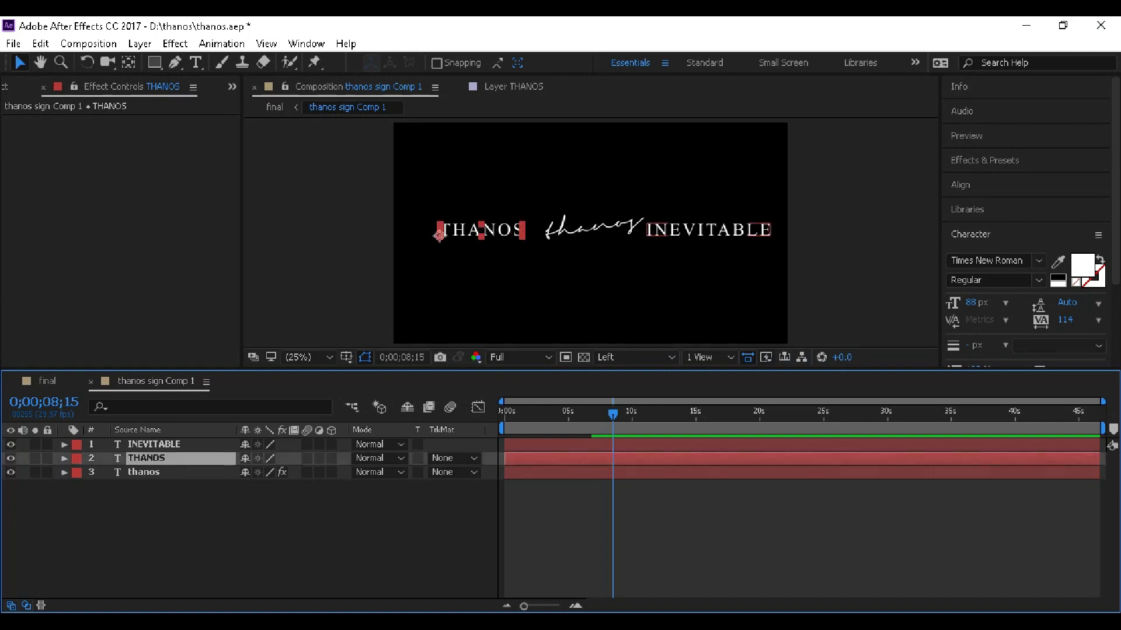
left_click(592, 227, "shift")
left_click(708, 230, "shift")
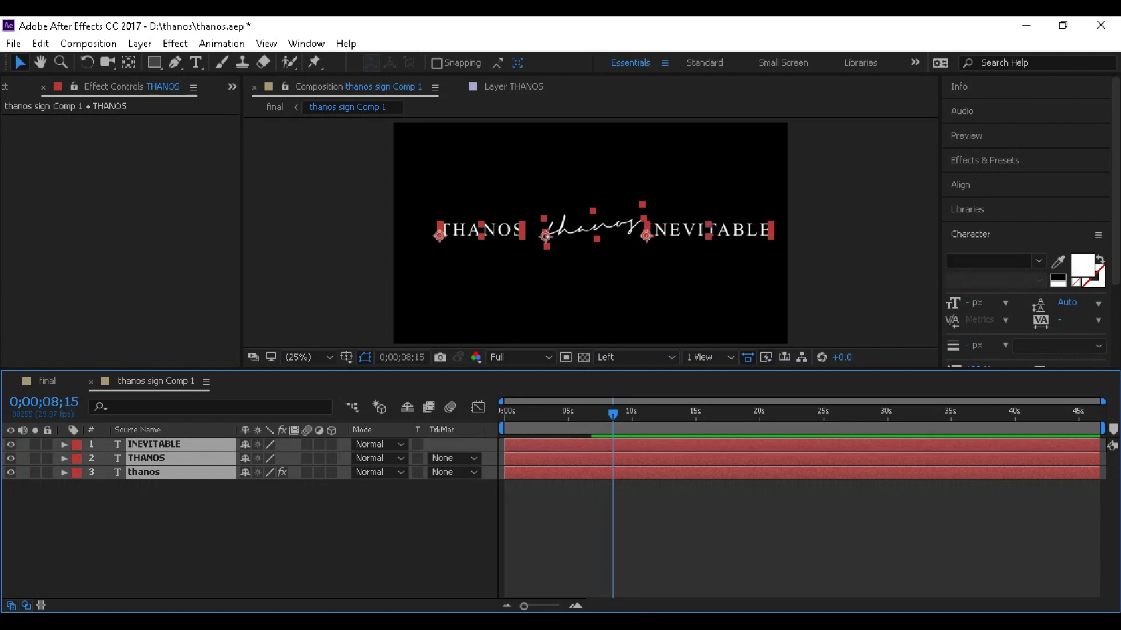
left_click_drag(708, 230, 690, 246)
key("shift+Up")
key("shift+Right")
key("shift+Up")
key("shift+Right")
key("shift+Up")
key("shift+Right")
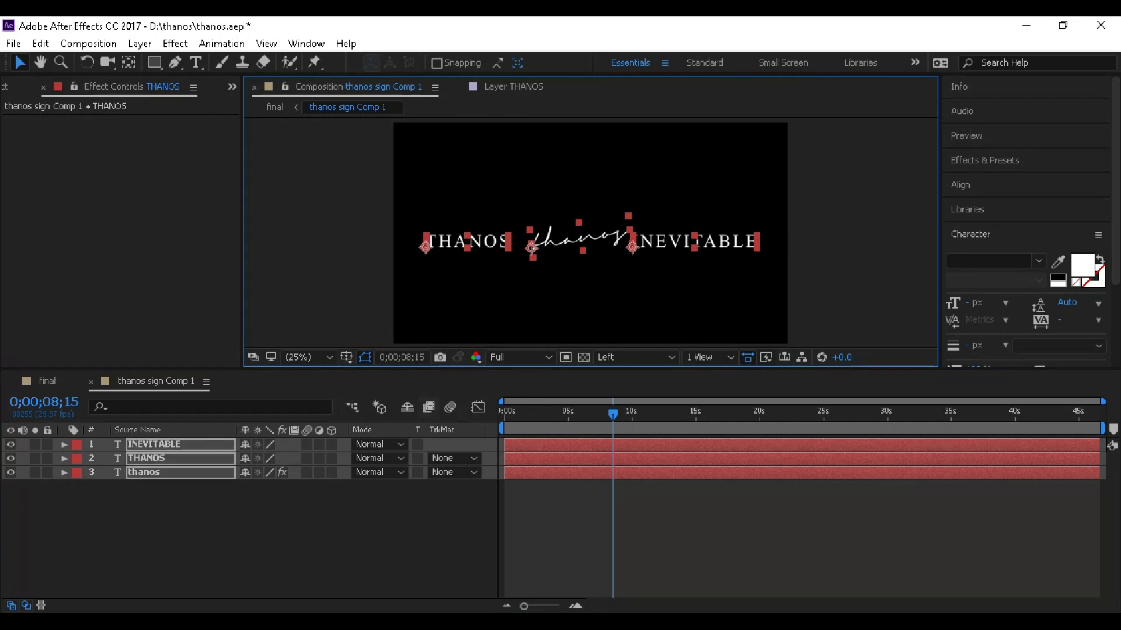
key("ctrl+shift+a")
Step: At 0;00;06;21, scale the THANOS and INEVITABLE texts together to 200%
left_click_drag(612, 414, 560, 414)
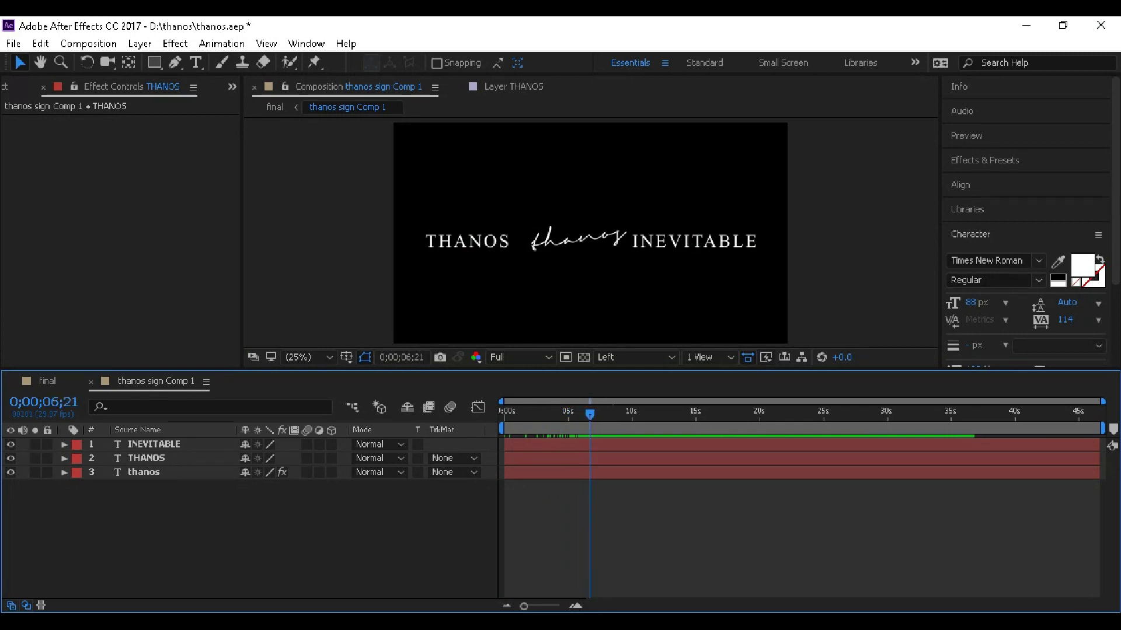
left_click(467, 241)
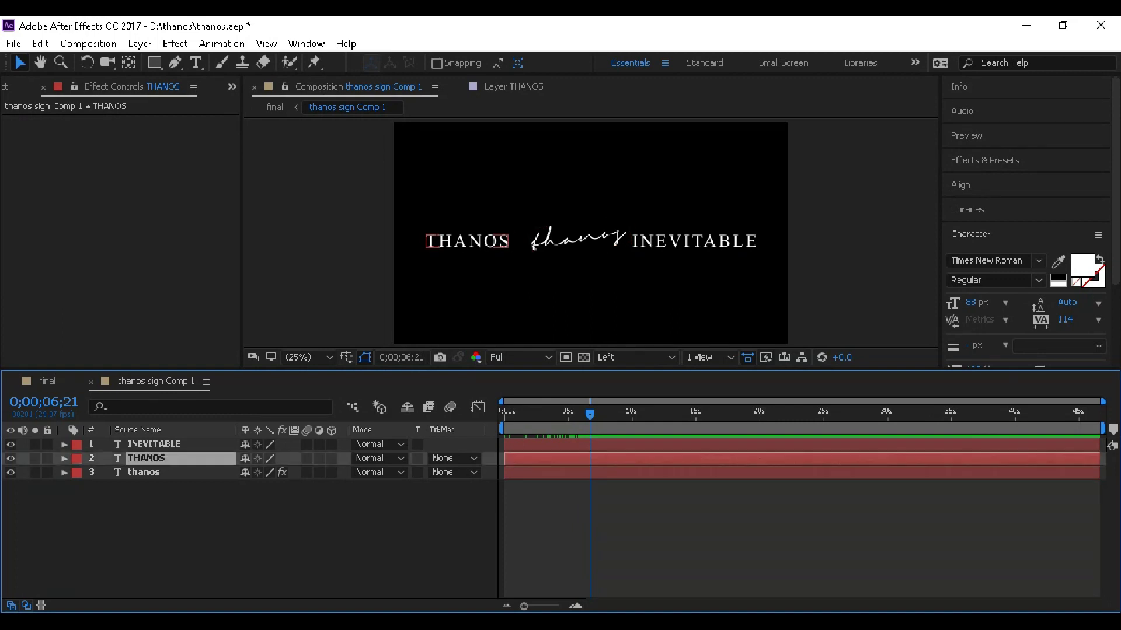
left_click(694, 241)
left_click(467, 241, "shift")
key("s")
left_click_drag(294, 486, 354, 487)
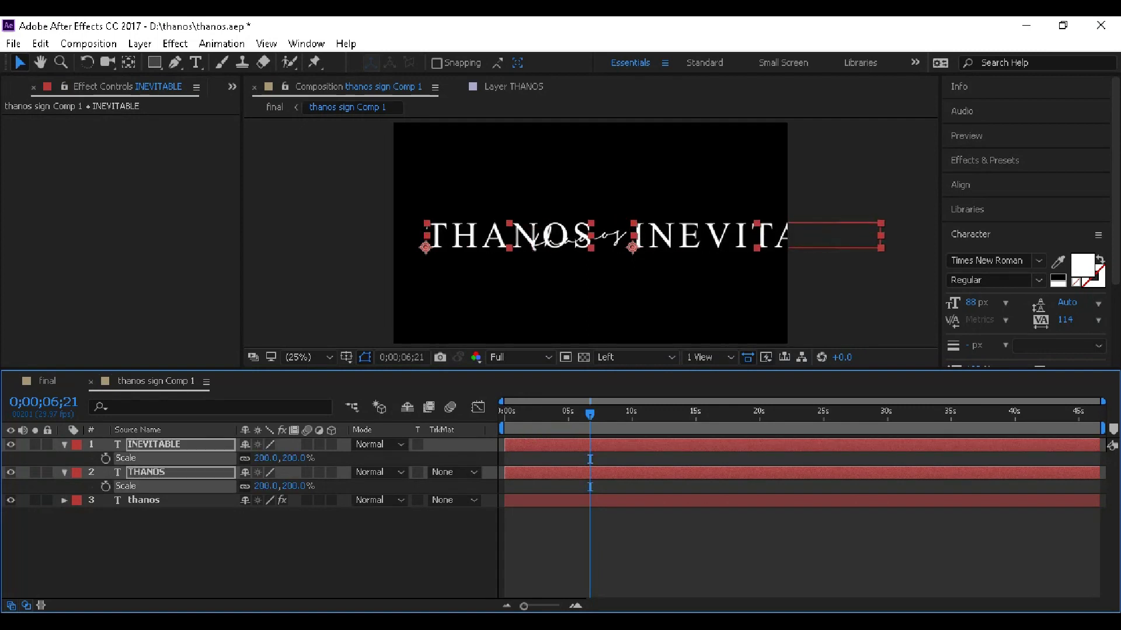
left_click_drag(706, 235, 679, 234)
left_click_drag(543, 239, 570, 239)
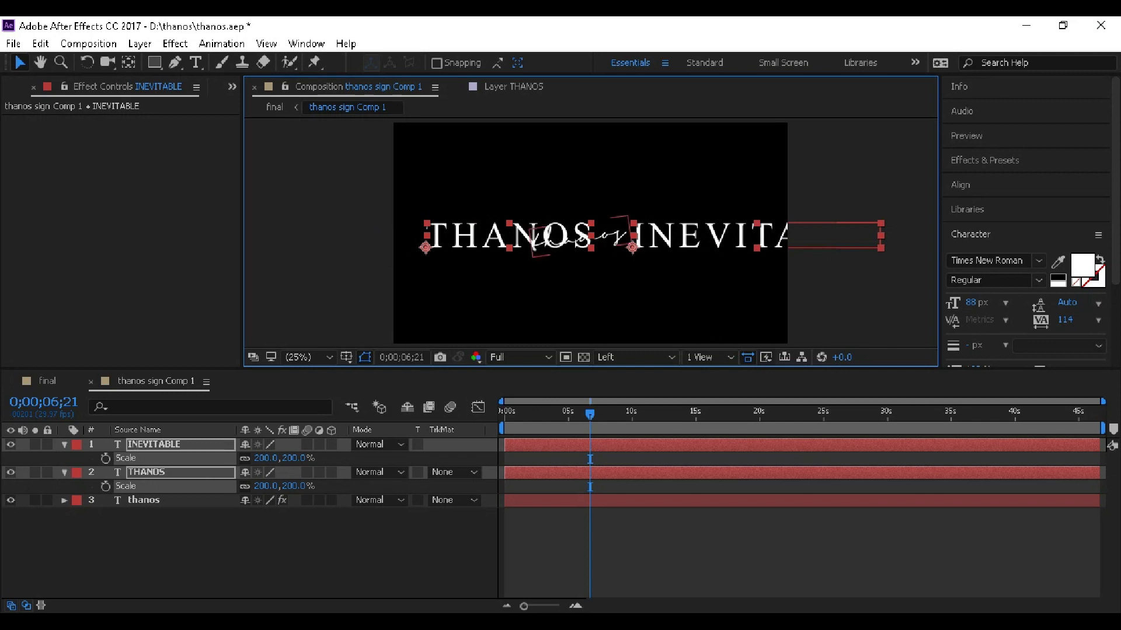
Step: Keyframe the Scale of THANOS and INEVITABLE at 0;00;06;21 and set it to 100% at 0;00;10;07
left_click(105, 458)
left_click_drag(590, 413, 634, 414)
left_click(295, 458)
type("10")
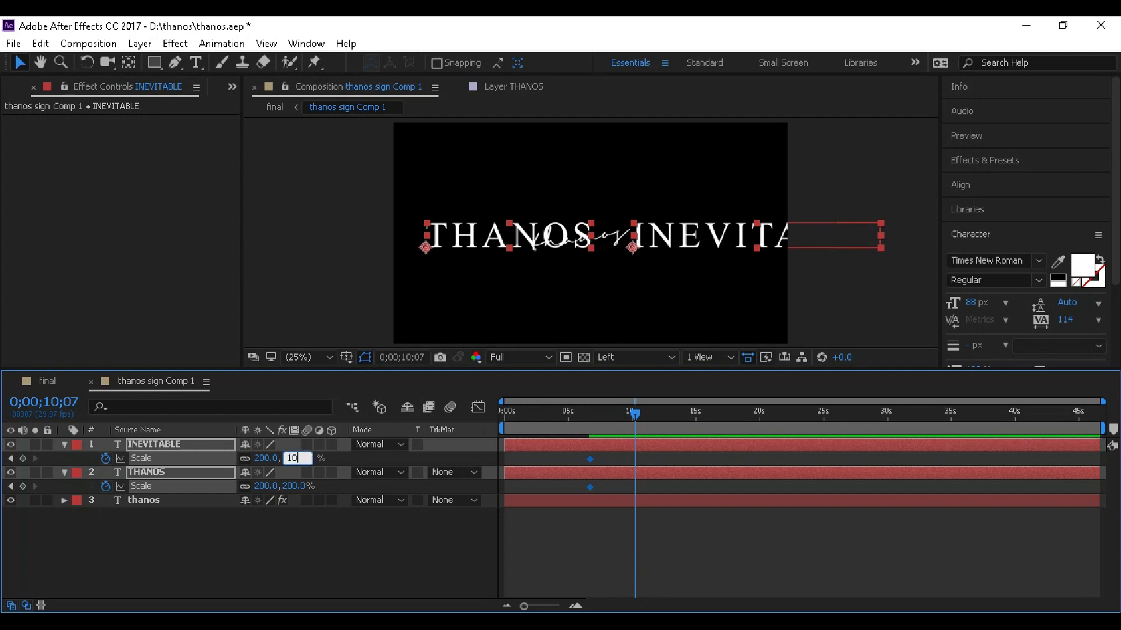
type("0")
key("Return")
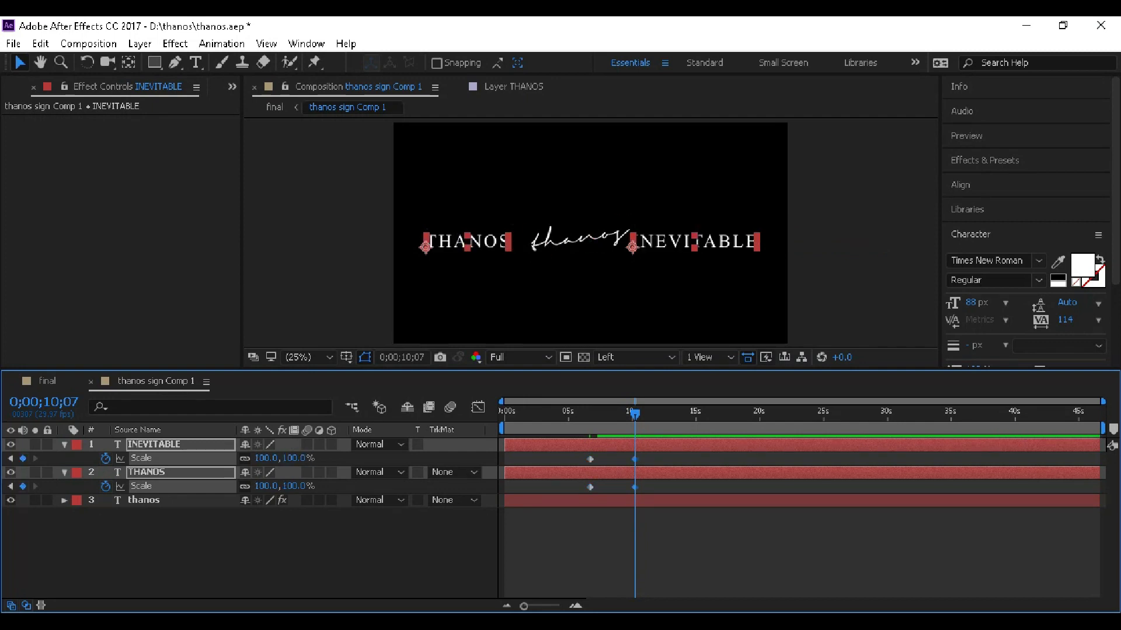
Step: Apply Easy Ease to all four Scale keyframes of THANOS and INEVITABLE
left_click_drag(580, 454, 580, 483)
right_click(586, 460)
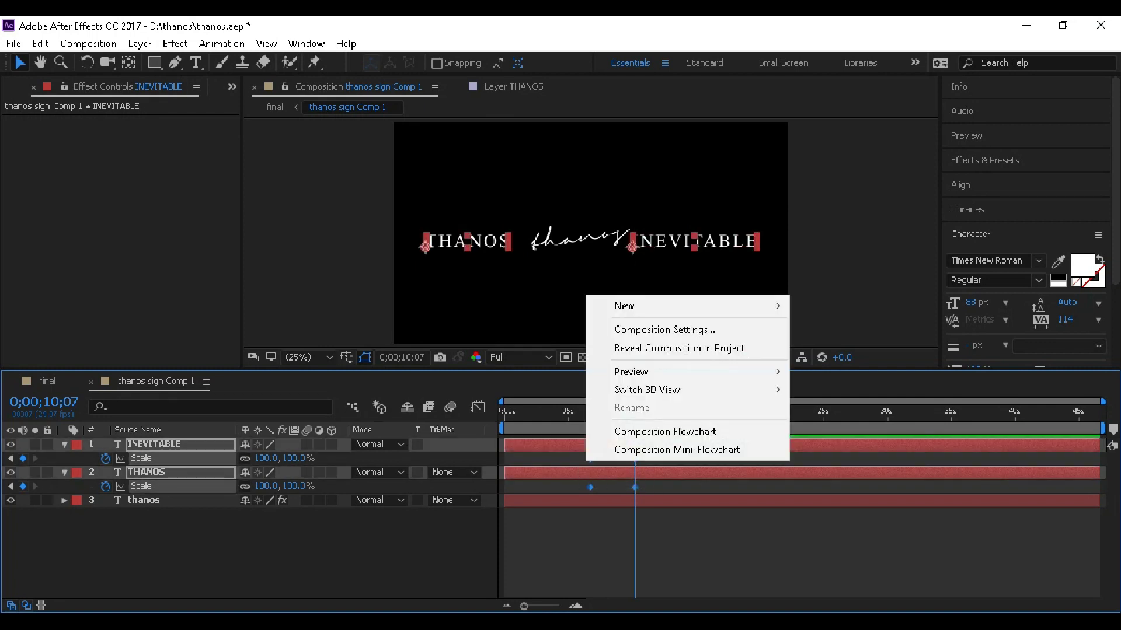
key("Escape")
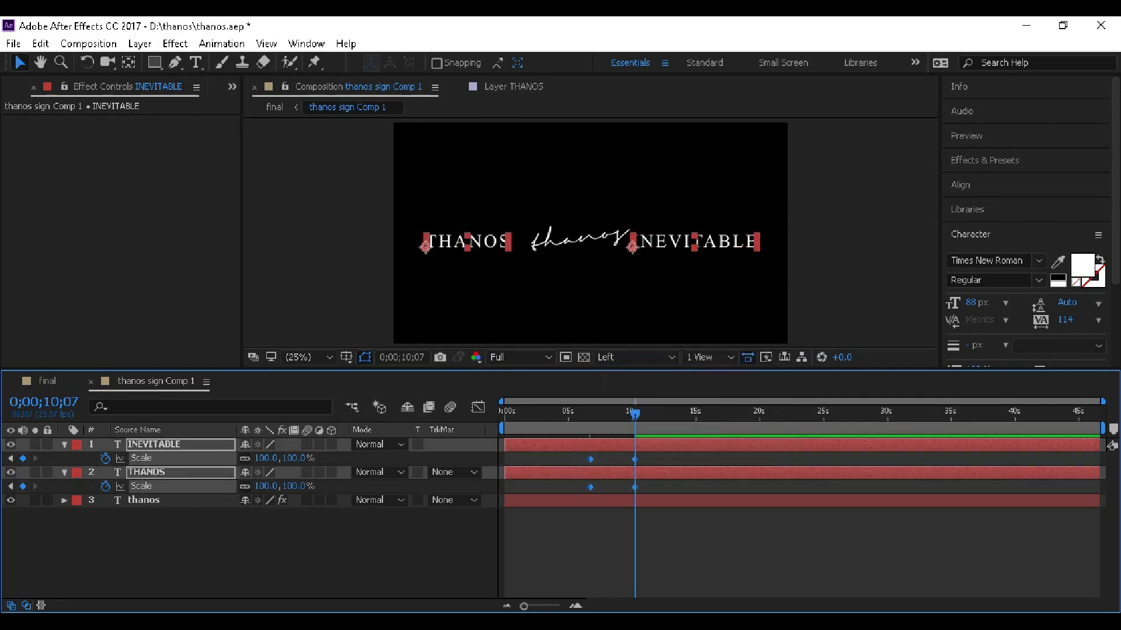
right_click(590, 459)
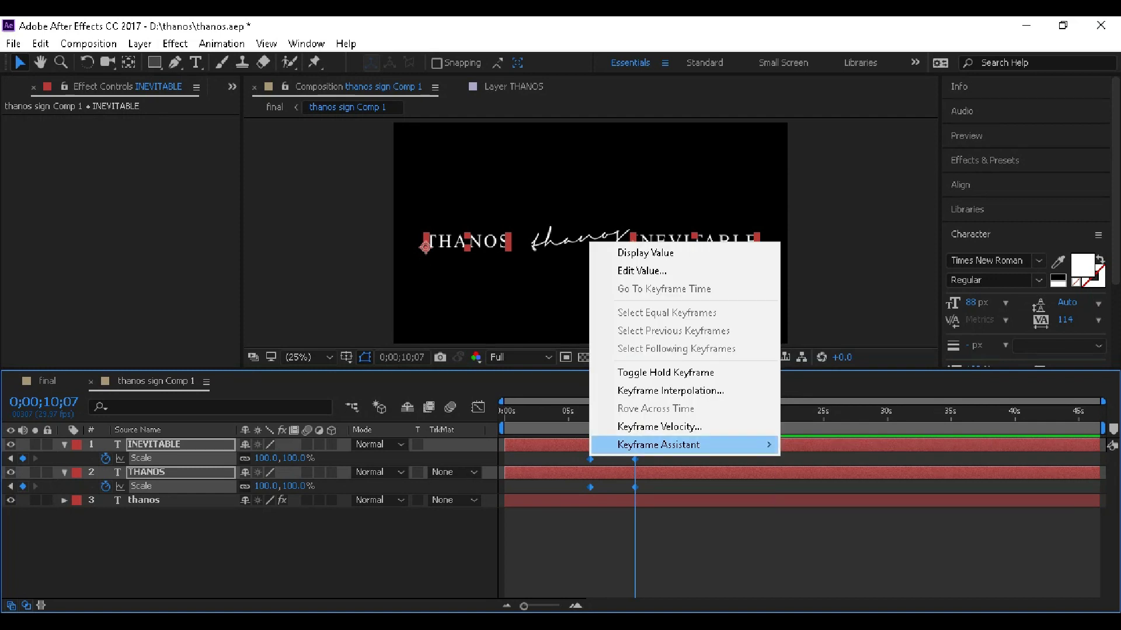
mouse_move(701, 445)
left_click(824, 481)
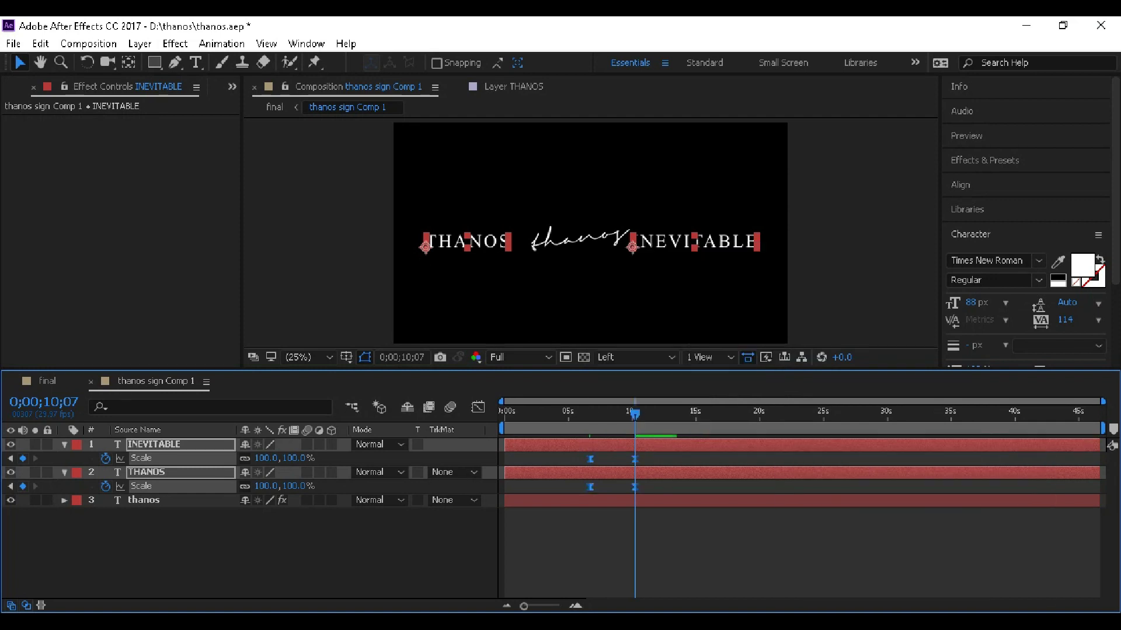
Step: Show the Position of THANOS and INEVITABLE and keyframe it for both texts at 0;00;06;15
left_click_drag(635, 413, 589, 414)
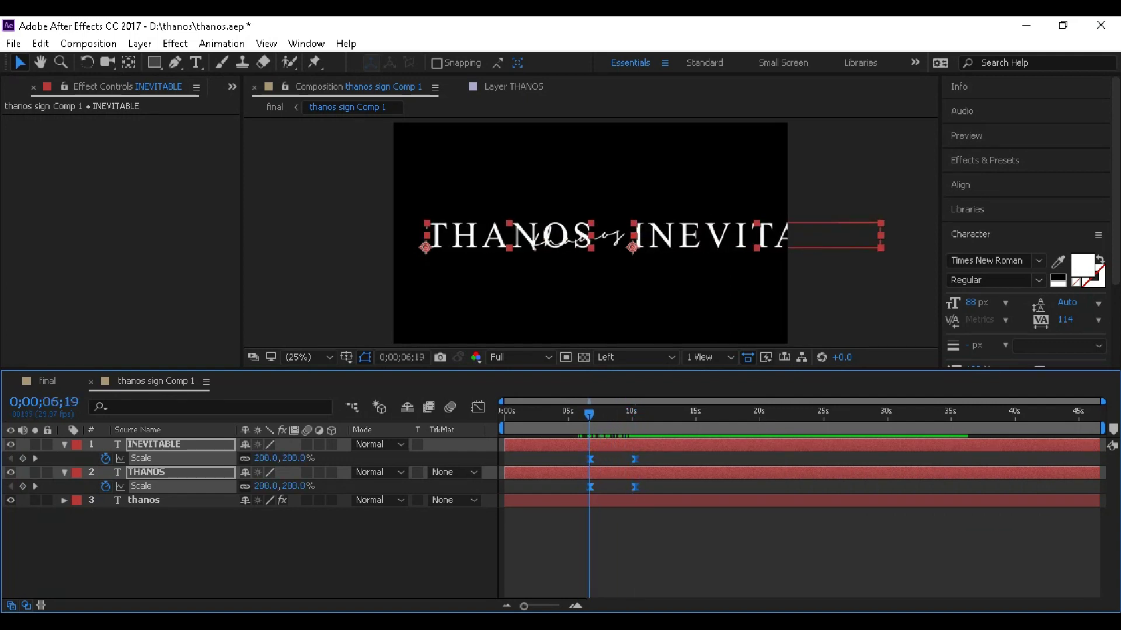
key("p")
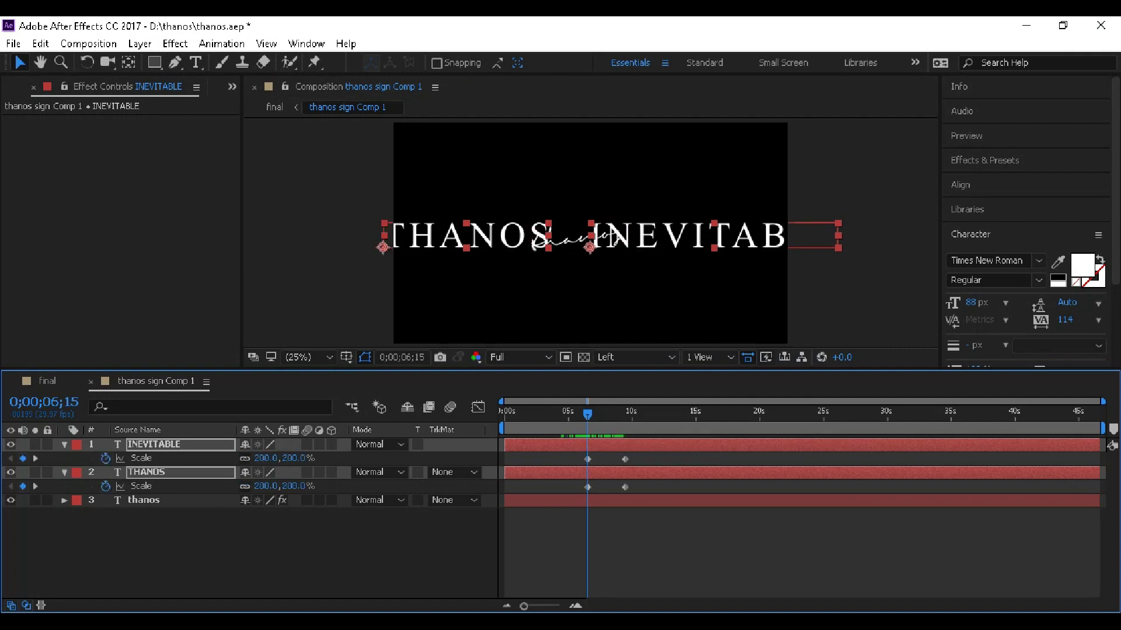
key("p")
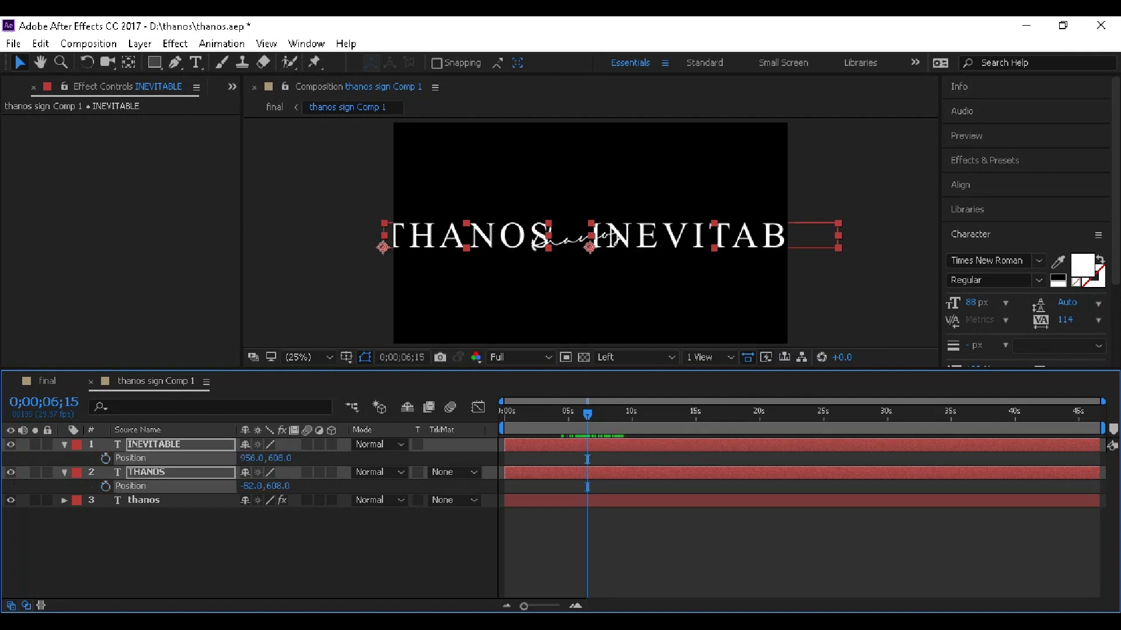
key("alt+shift+p")
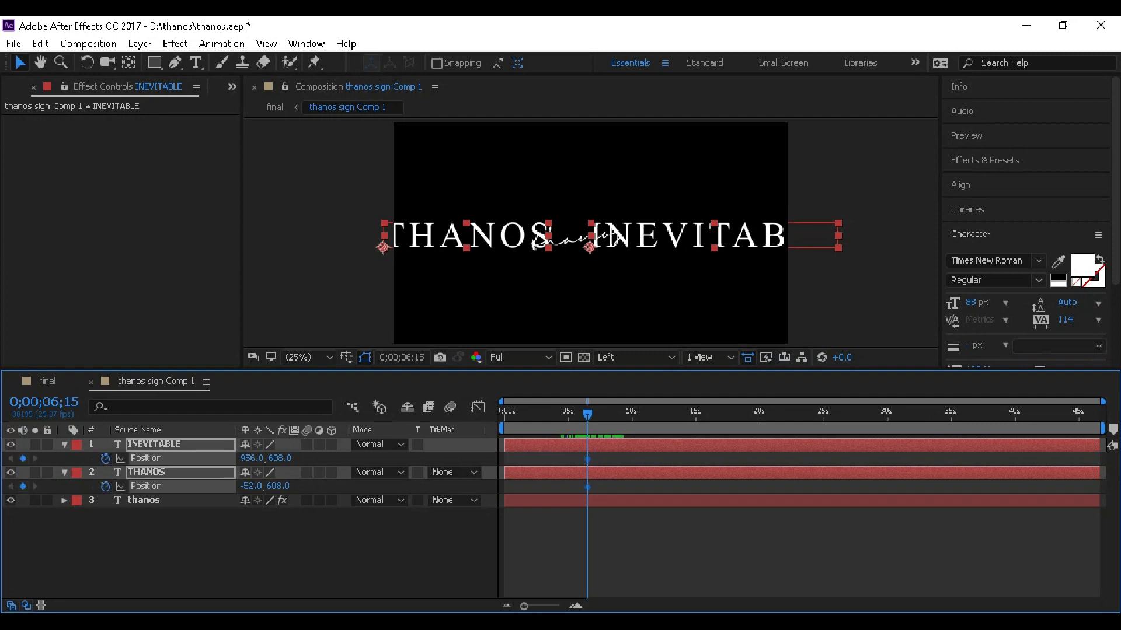
Step: At 0;00;09;12, set the horizontal position of the THANOS text to 156
key("space")
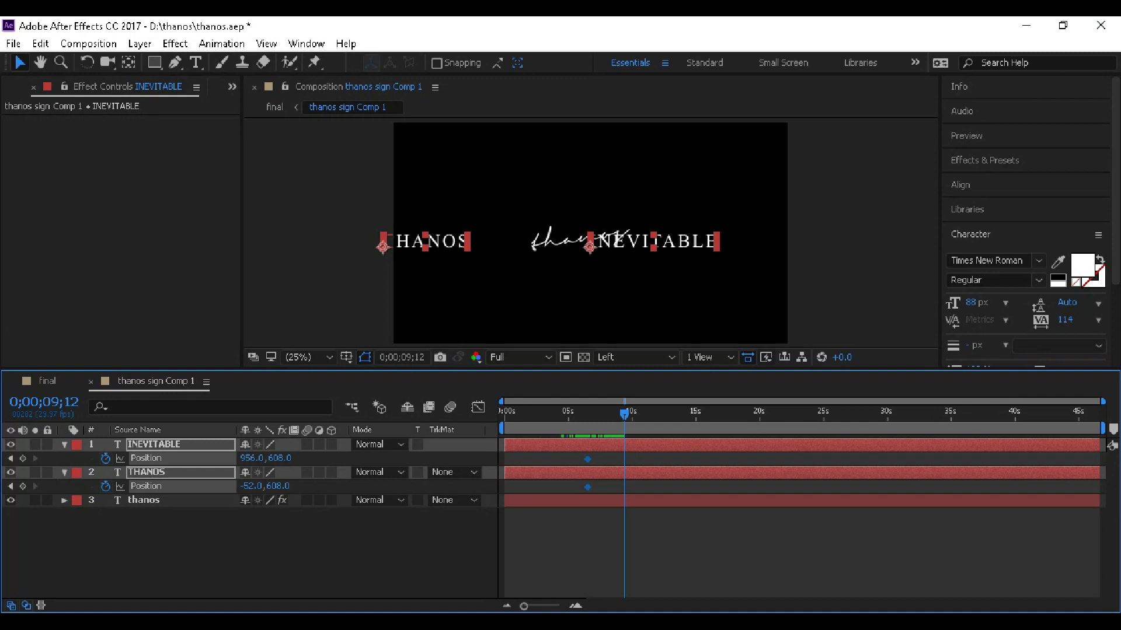
left_click(146, 458, "ctrl")
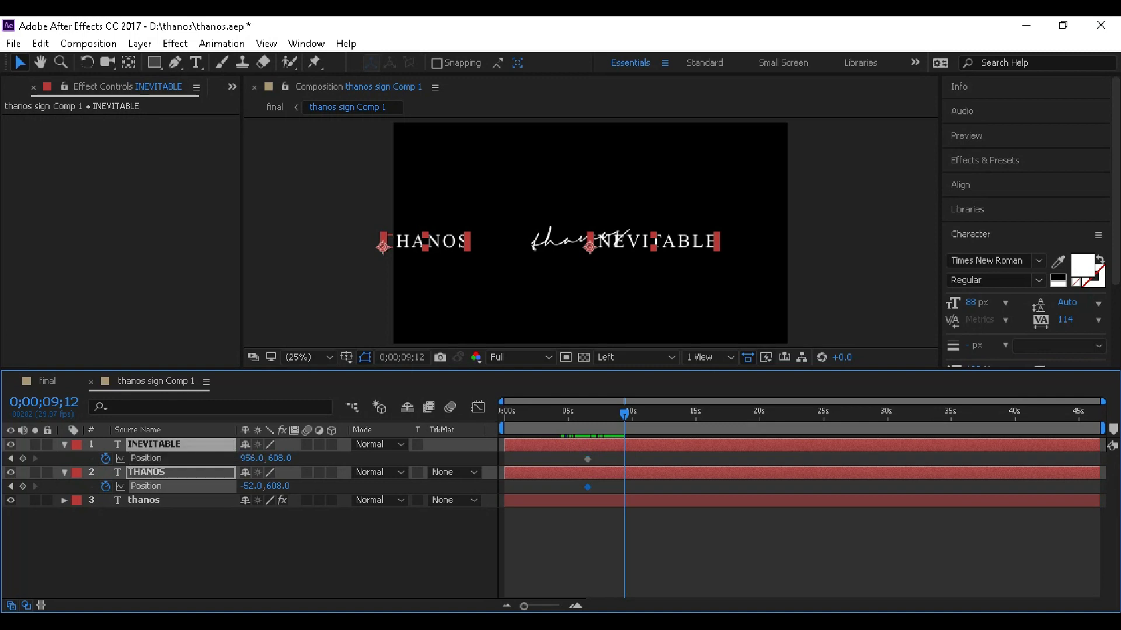
left_click(145, 486, "ctrl")
left_click(146, 472)
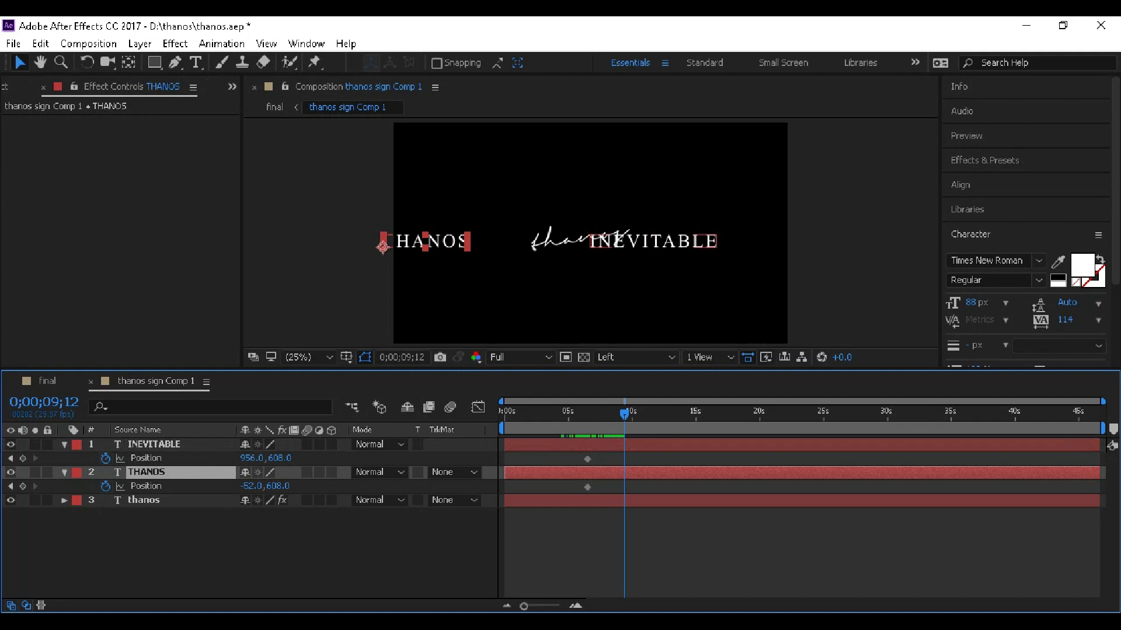
left_click(251, 486)
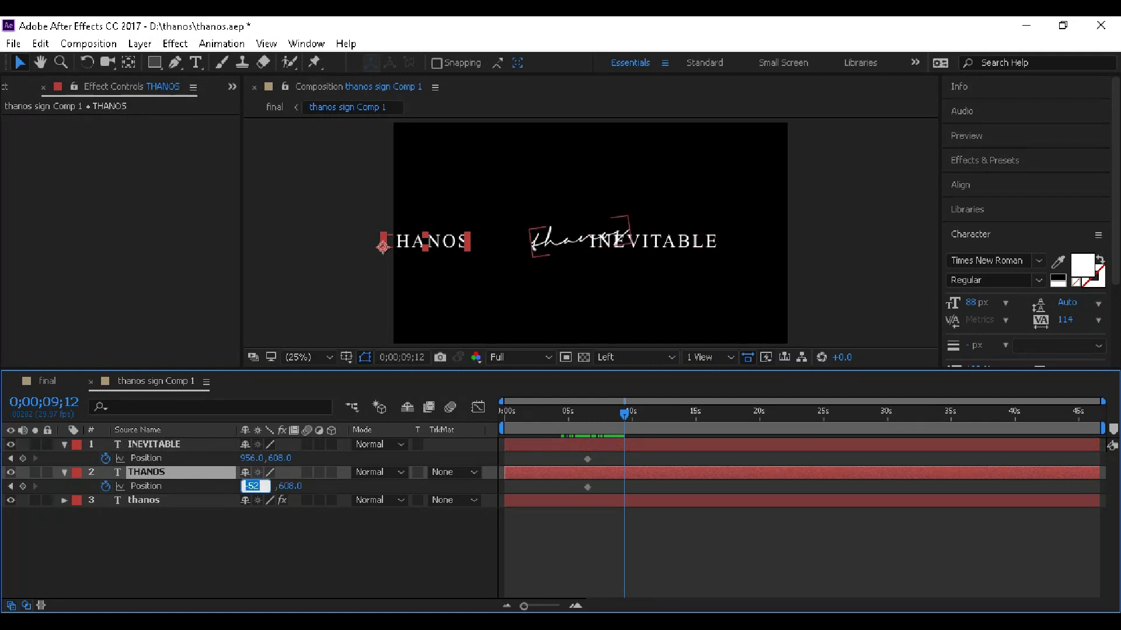
type("156")
left_click(280, 542)
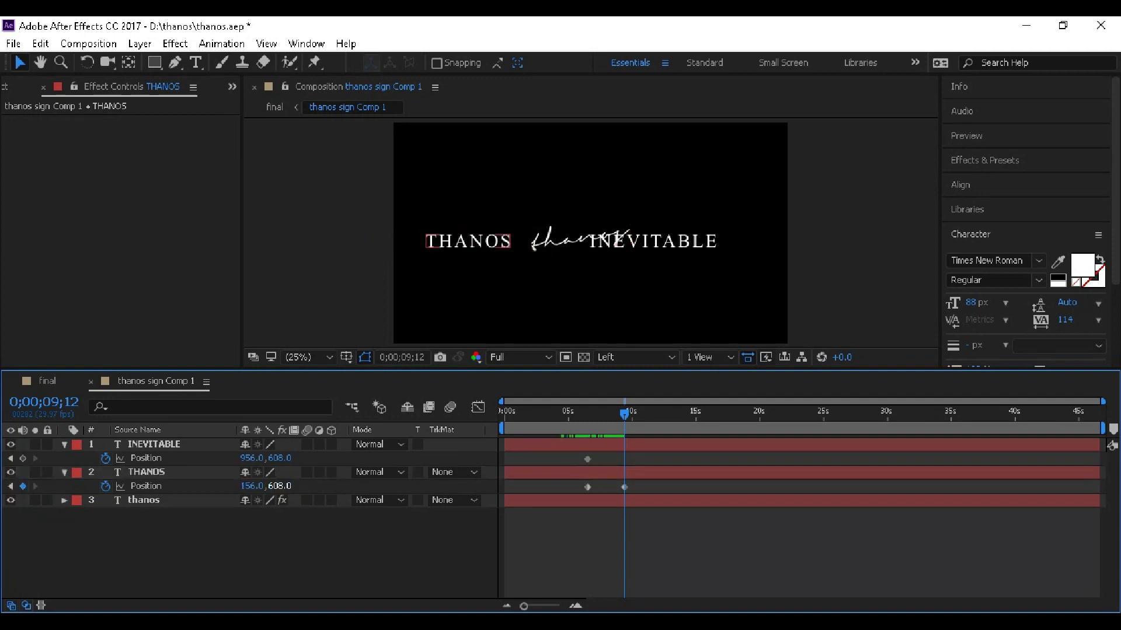
Step: Set the horizontal position of the INEVITABLE text to 1164 at 0;00;09;12
left_click(253, 458)
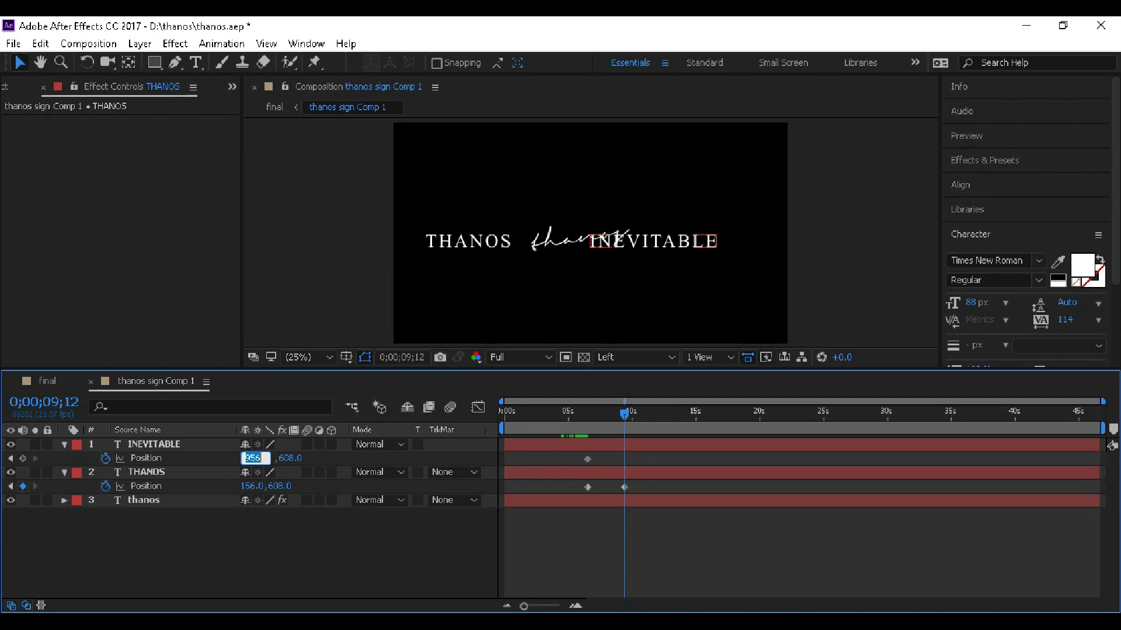
type("1164")
key("Return")
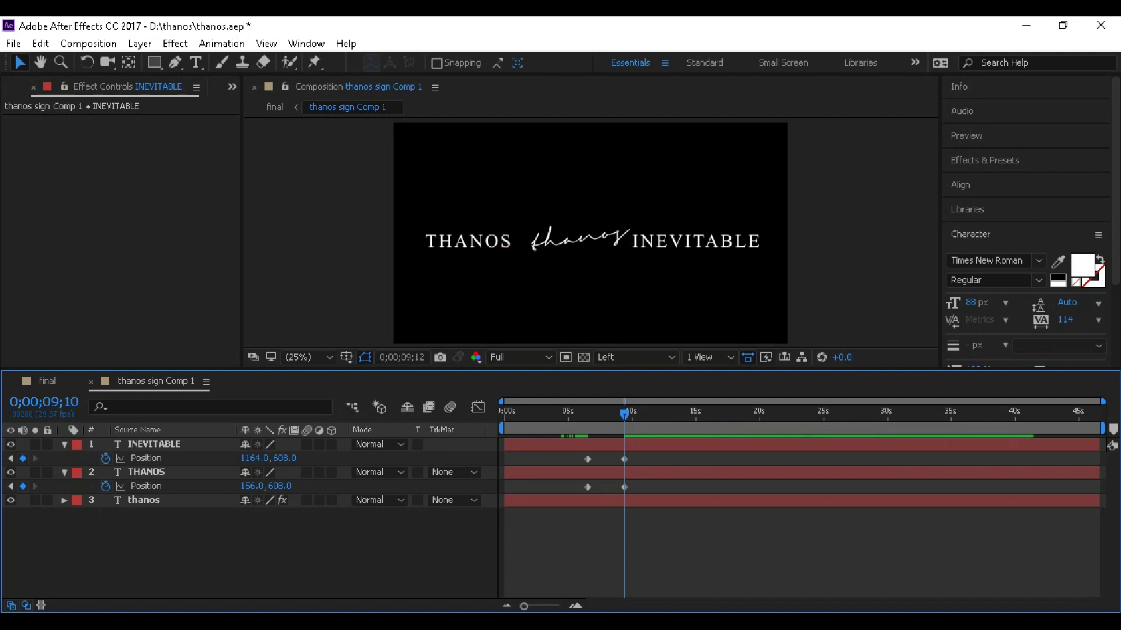
Step: Apply Easy Ease to all four Position keyframes of THANOS and INEVITABLE
key("Home")
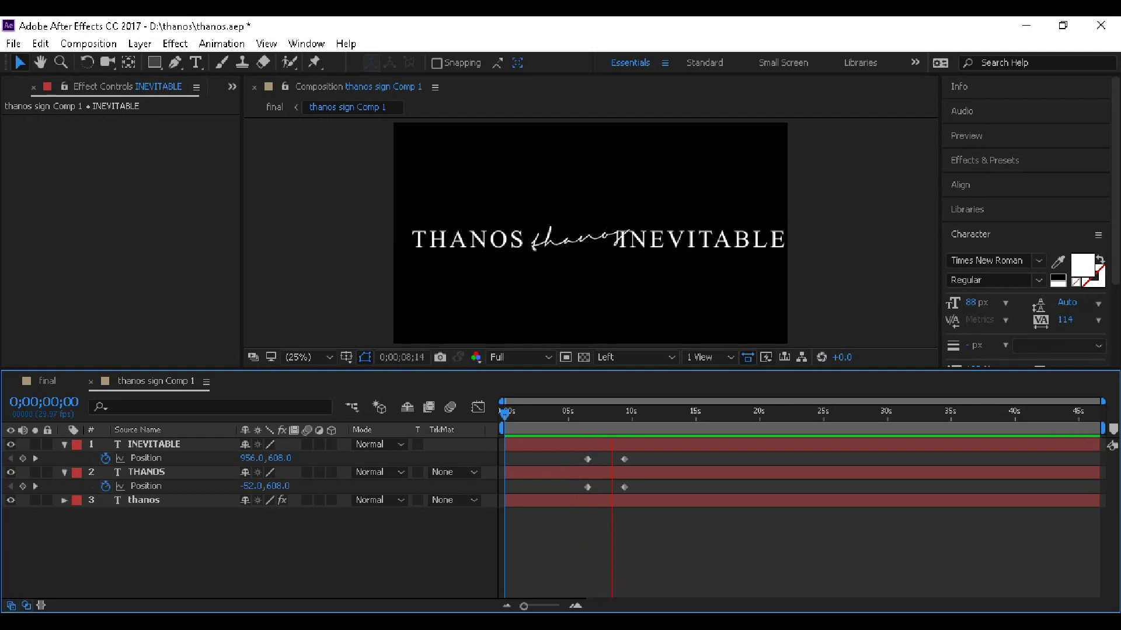
left_click_drag(505, 414, 585, 411)
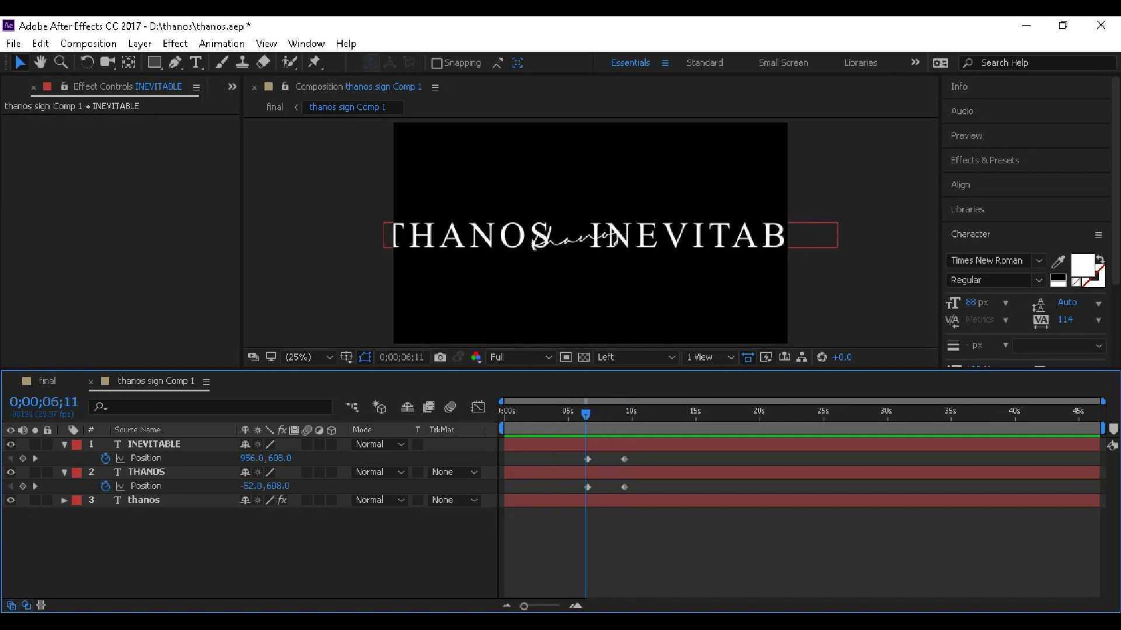
left_click_drag(573, 453, 648, 489)
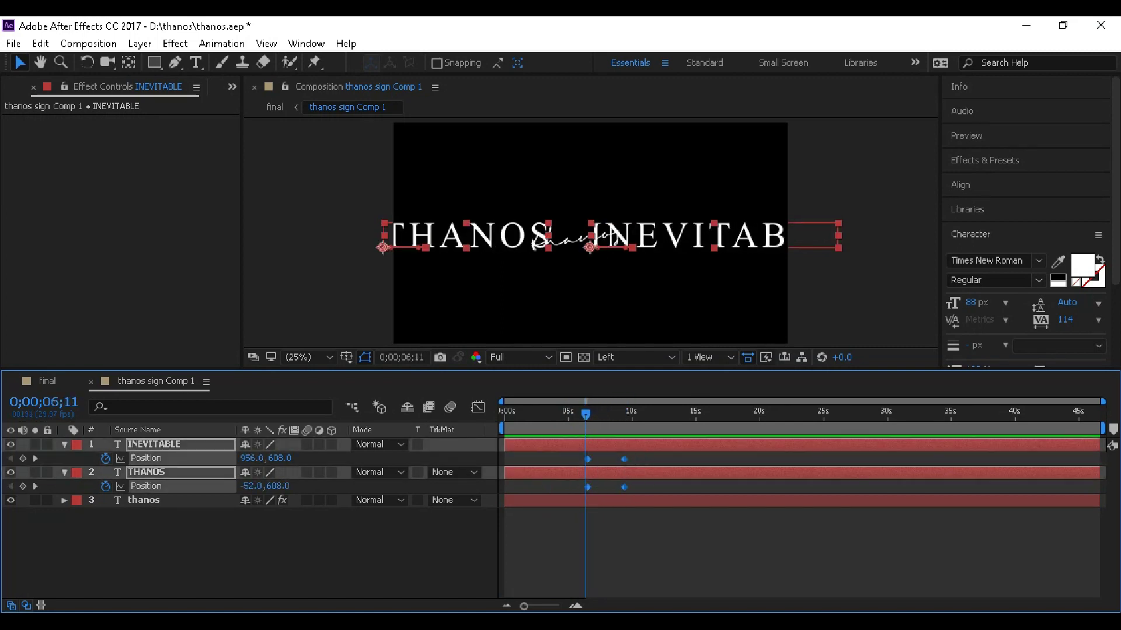
right_click(588, 459)
mouse_move(671, 449)
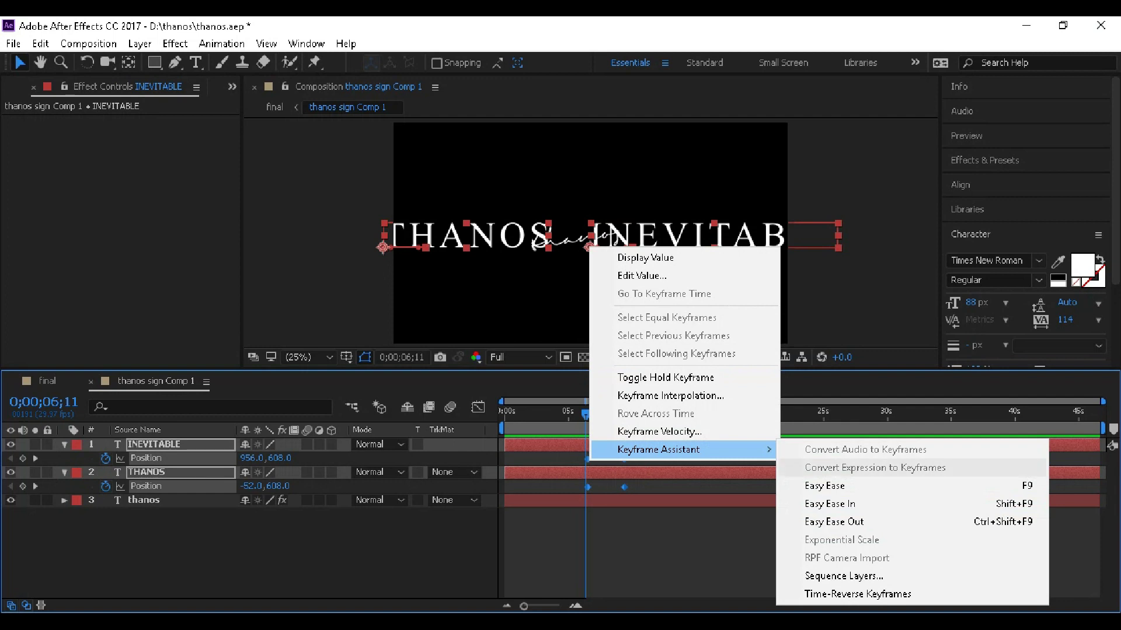
left_click(824, 486)
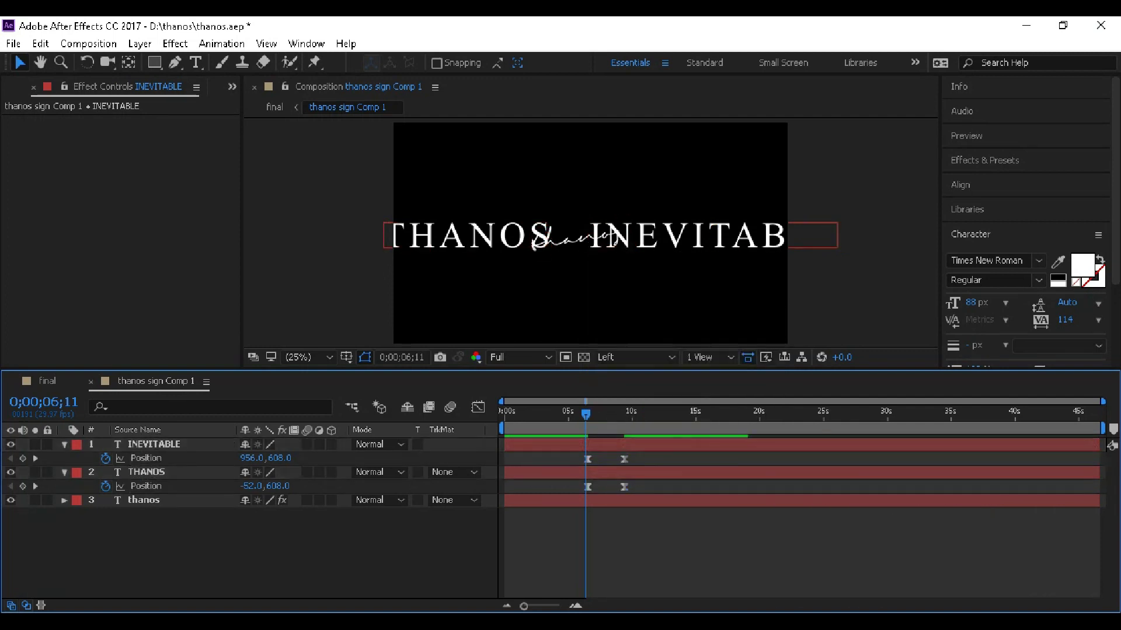
Step: Set the Opacity of INEVITABLE and THANOS to 0% and keyframe it for both texts at 0;00;00;00
left_click_drag(585, 414, 504, 414)
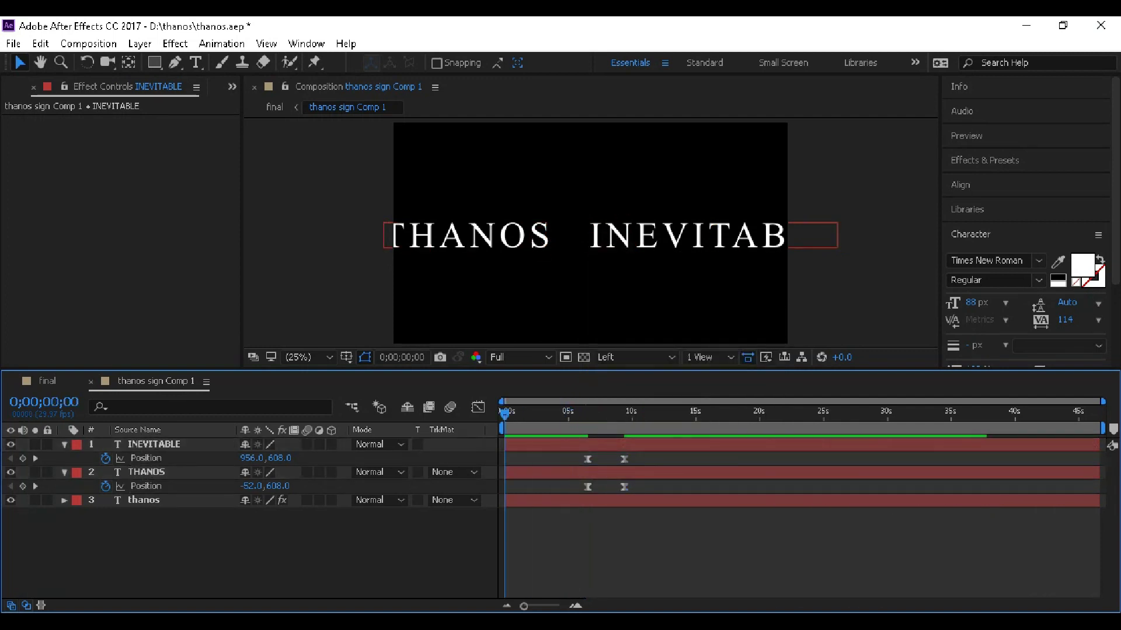
left_click(153, 444)
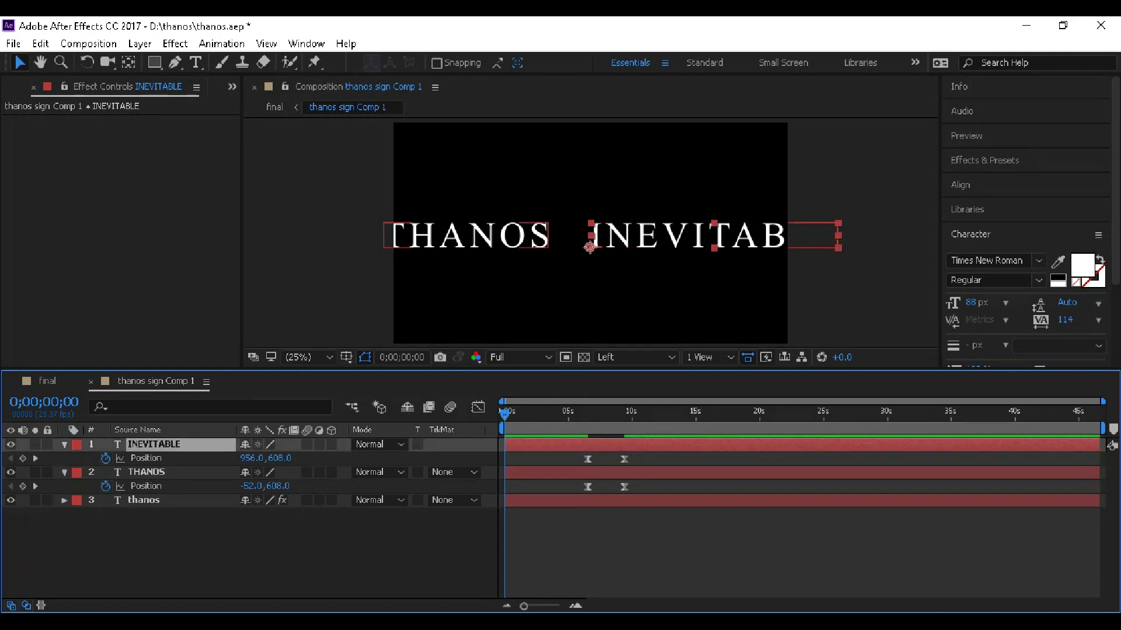
left_click(146, 472, "shift")
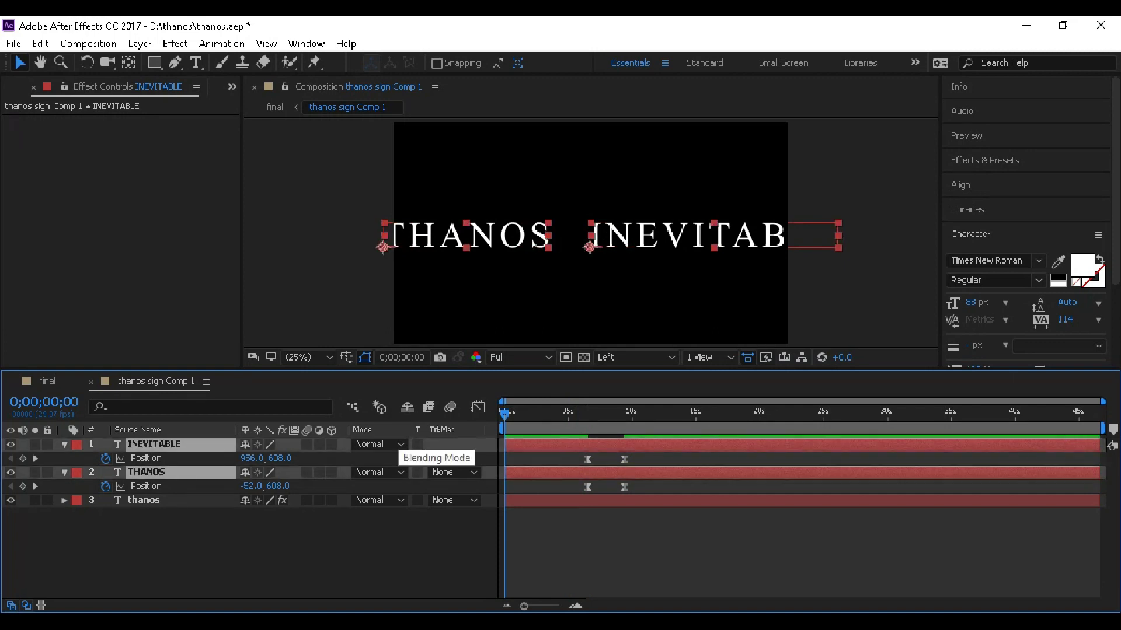
key("t")
left_click_drag(248, 458, 175, 459)
key("space")
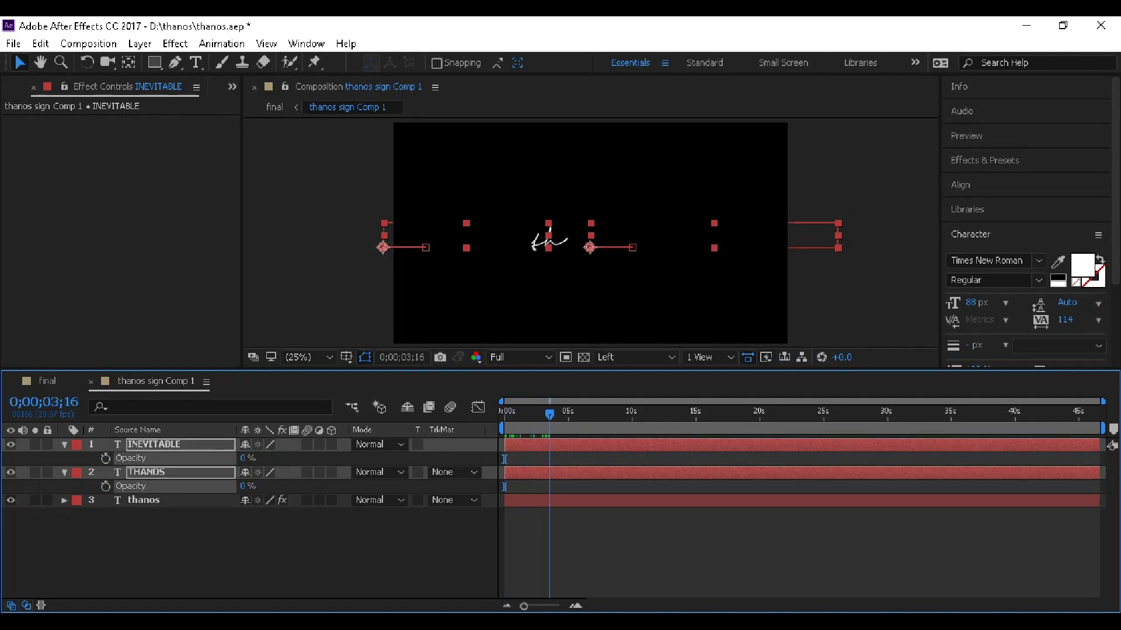
key("space")
key("alt+shift+t")
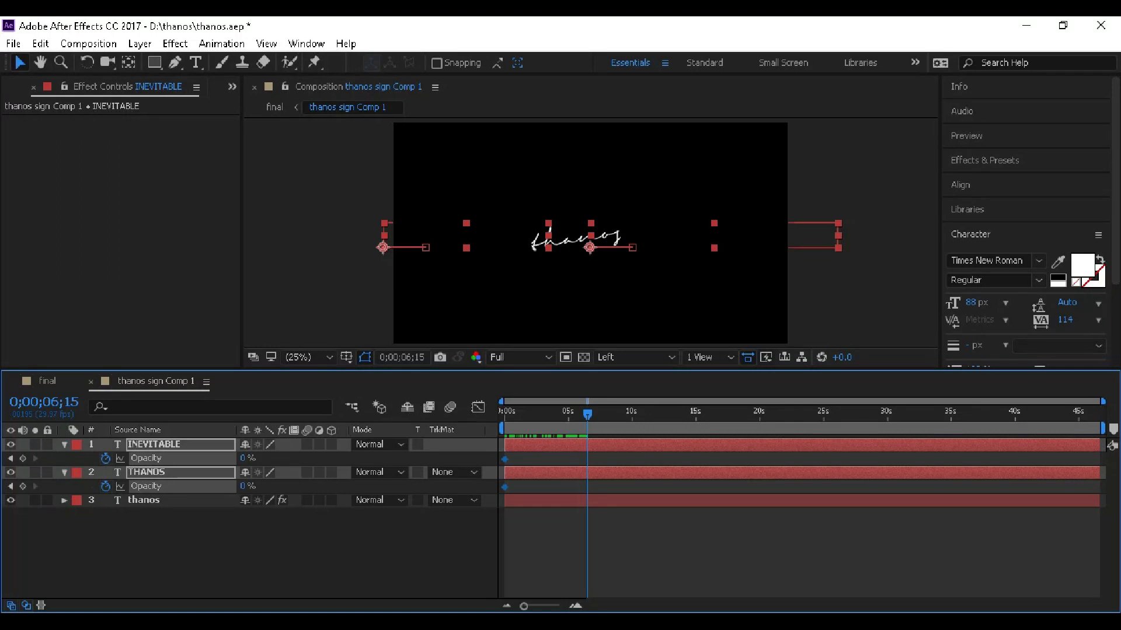
Step: Keyframe the Opacity of both serif texts at 0% at 0;00;06;15 and at 100% at 0;00;08;15
left_click_drag(243, 458, 245, 458)
key("space")
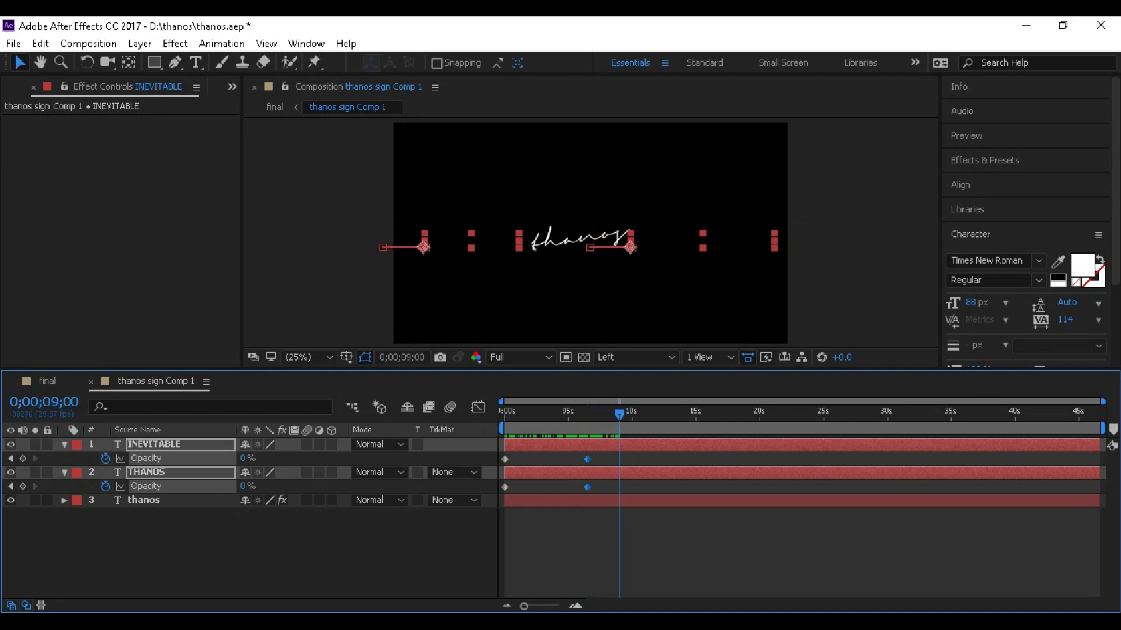
left_click_drag(620, 414, 613, 414)
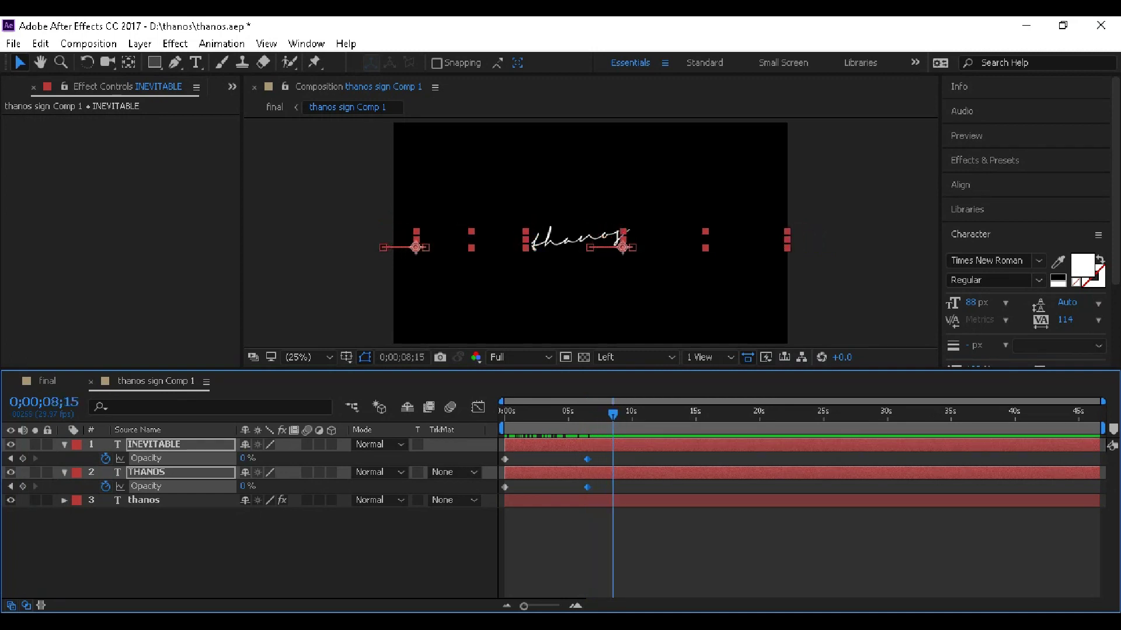
left_click_drag(243, 458, 301, 458)
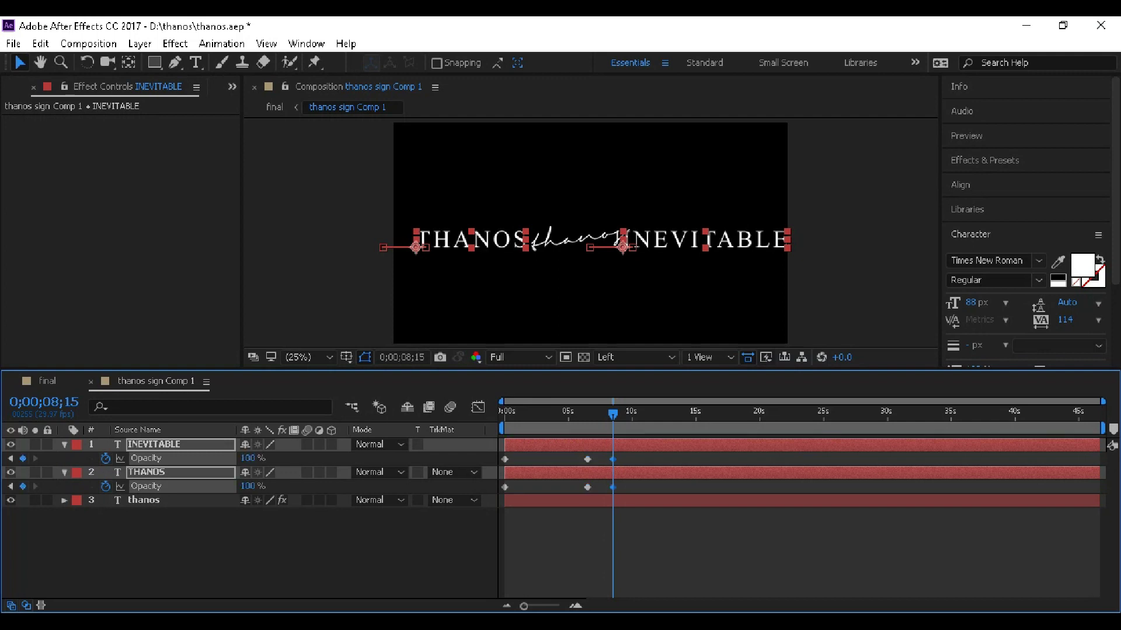
Step: Move the 100% Opacity keyframes of both serif texts to about 9 seconds and apply Easy Ease to all their Opacity keyframes
key("space")
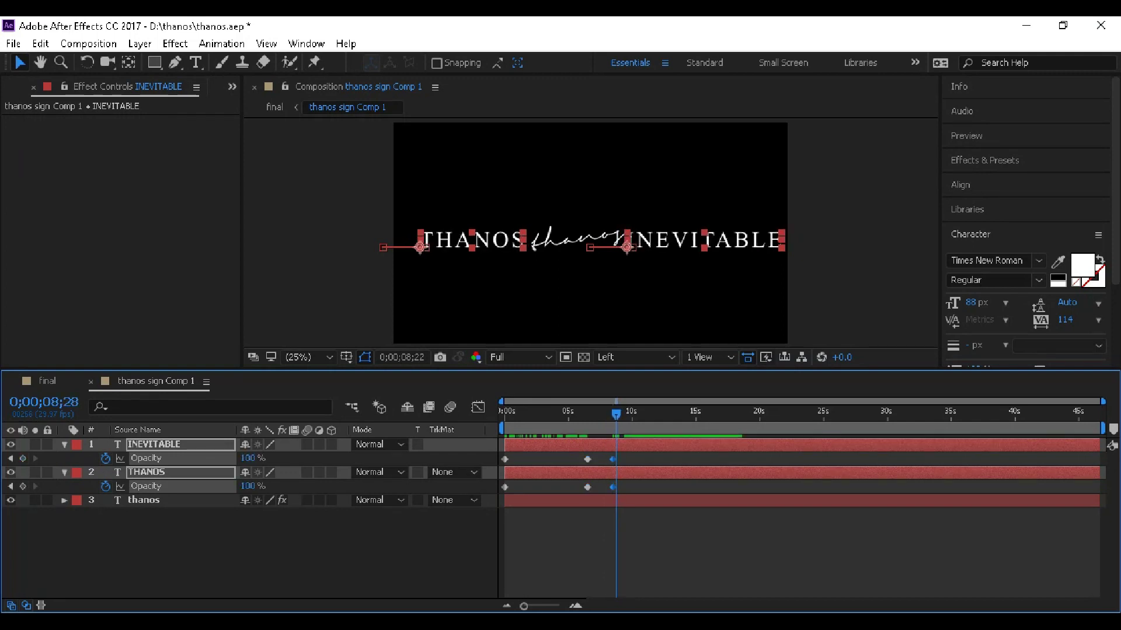
key("space")
left_click_drag(632, 414, 609, 413)
left_click_drag(622, 453, 493, 454)
right_click(505, 459)
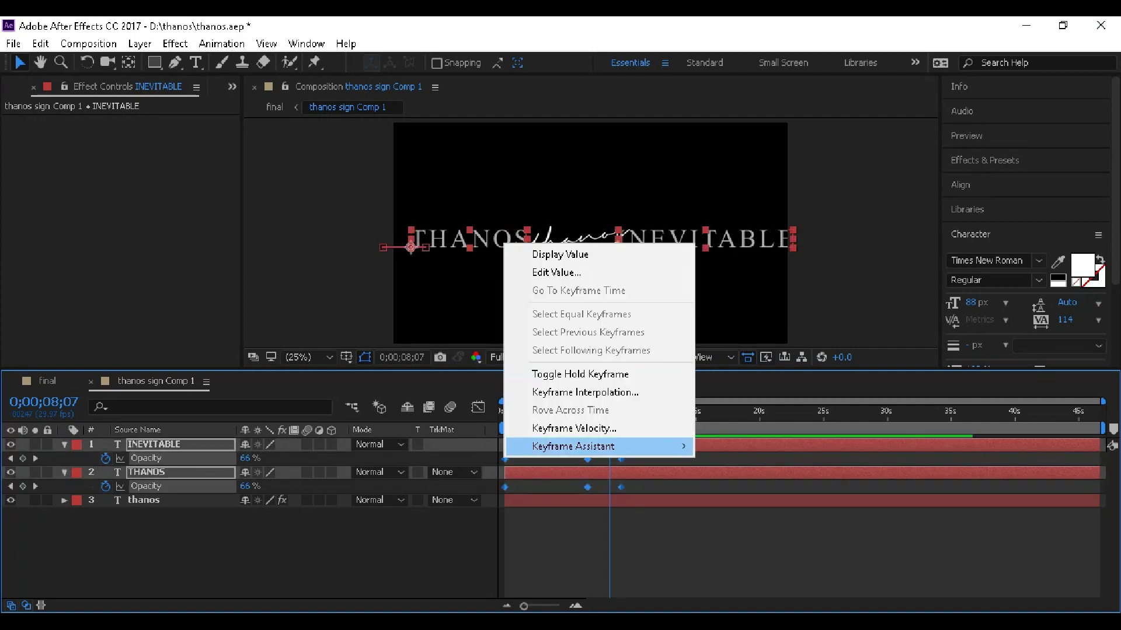
mouse_move(578, 446)
left_click(739, 482)
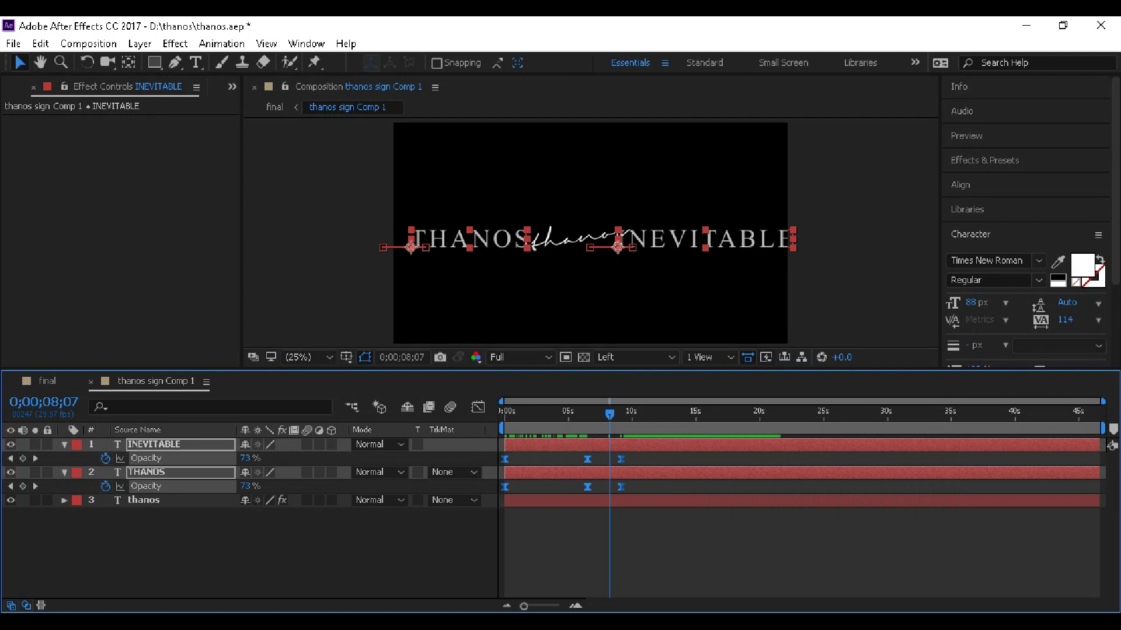
key("Home")
key("space")
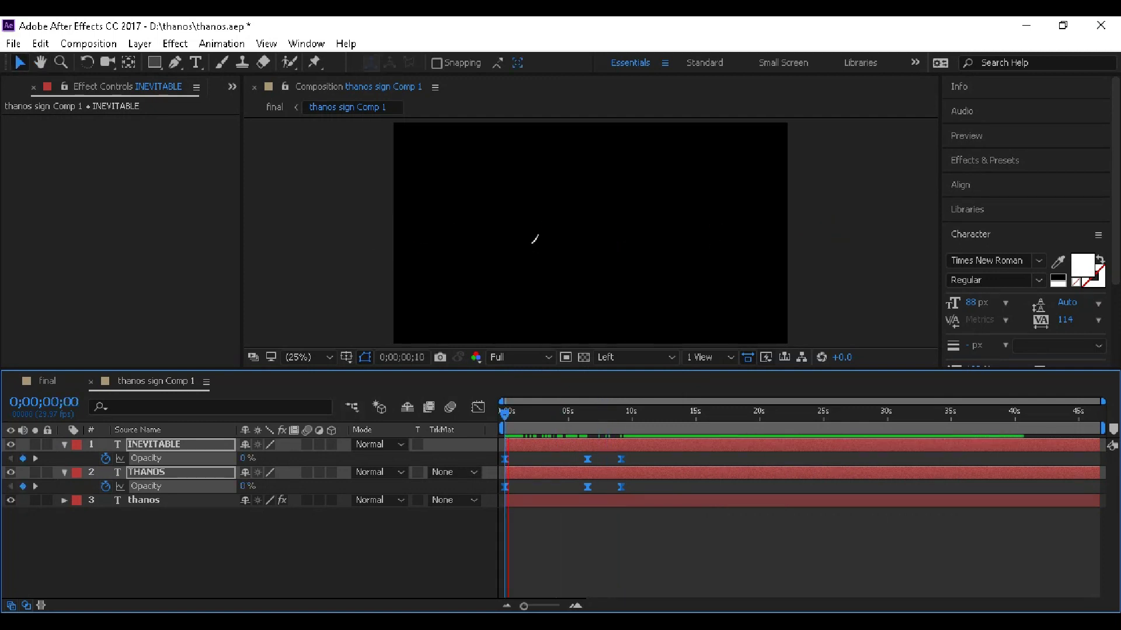